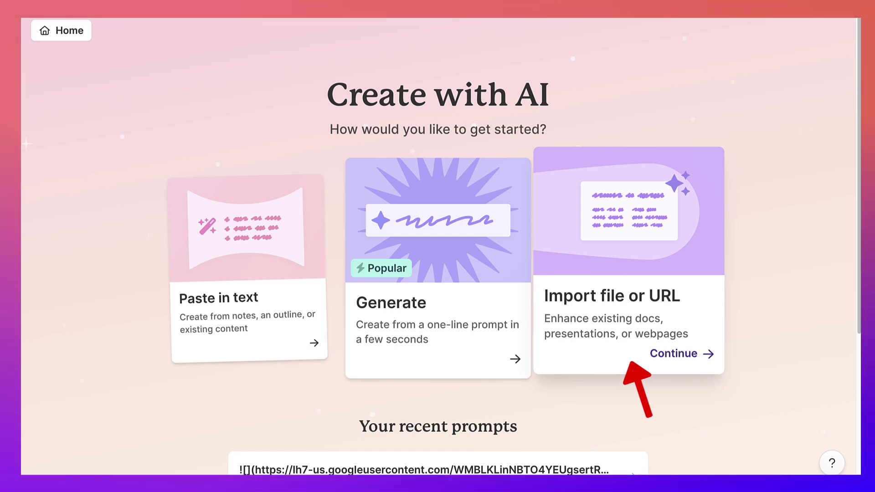
# Start a new project by importing a file from Google Drive, opening the Drive file picker
pyautogui.click(673, 354)
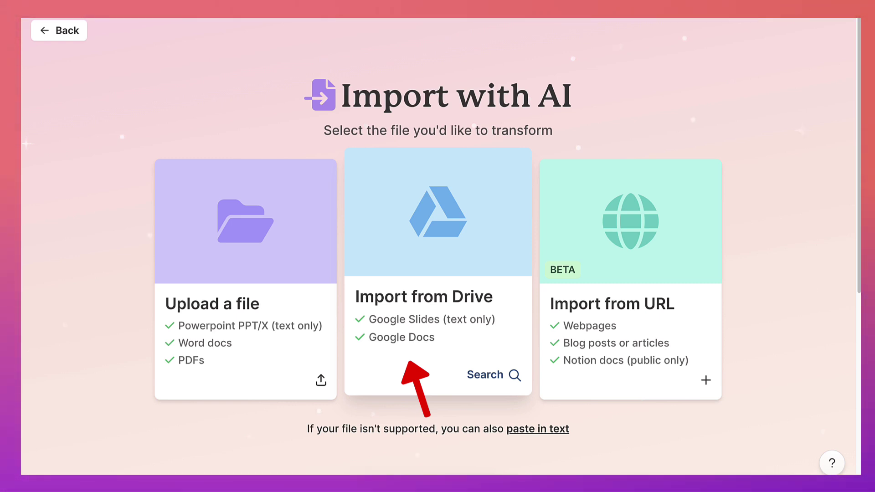
pyautogui.click(407, 365)
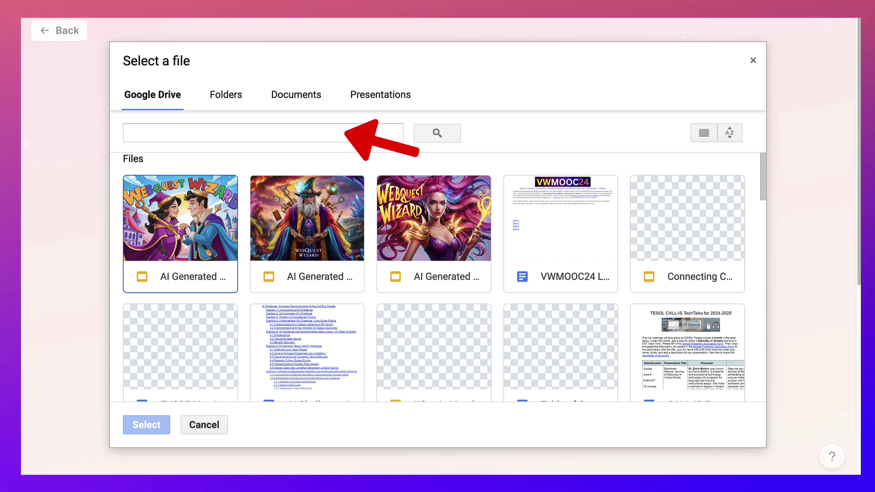
# Search Drive for 'WebQuest Template' and import that Google Doc
pyautogui.click(130, 132)
pyautogui.write('Web')
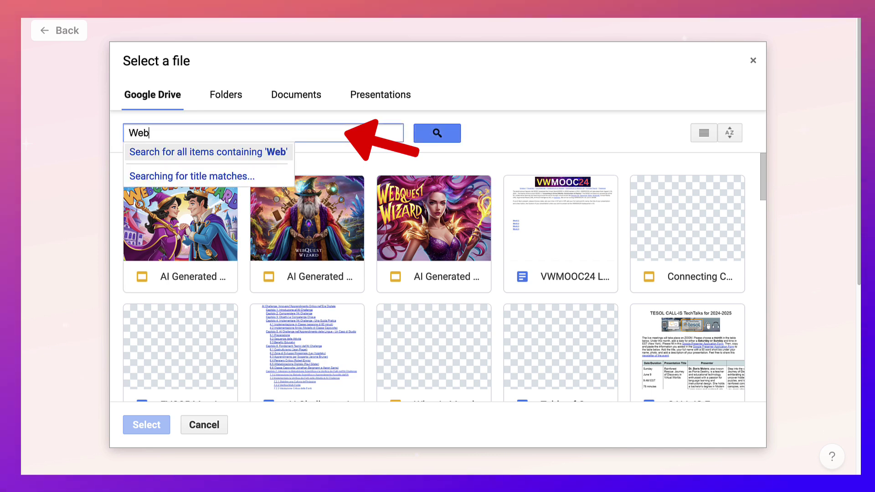
pyautogui.write('Qus')
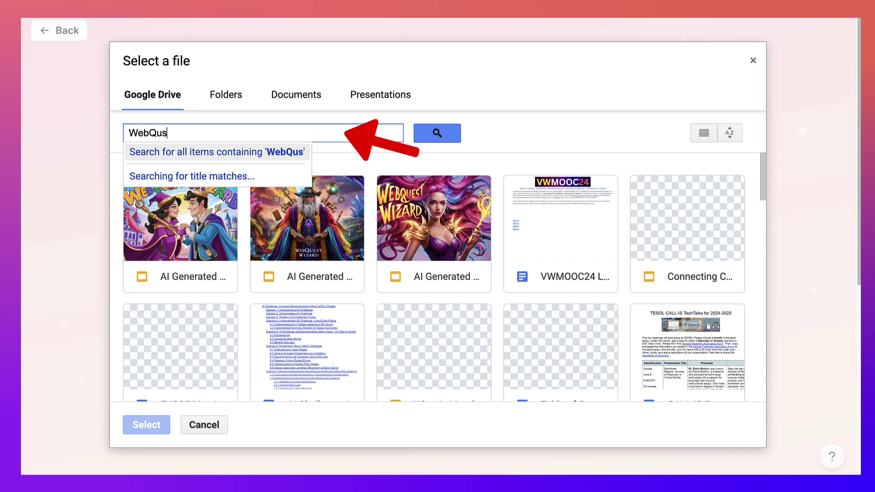
pyautogui.press('BackSpace')
pyautogui.write('est ')
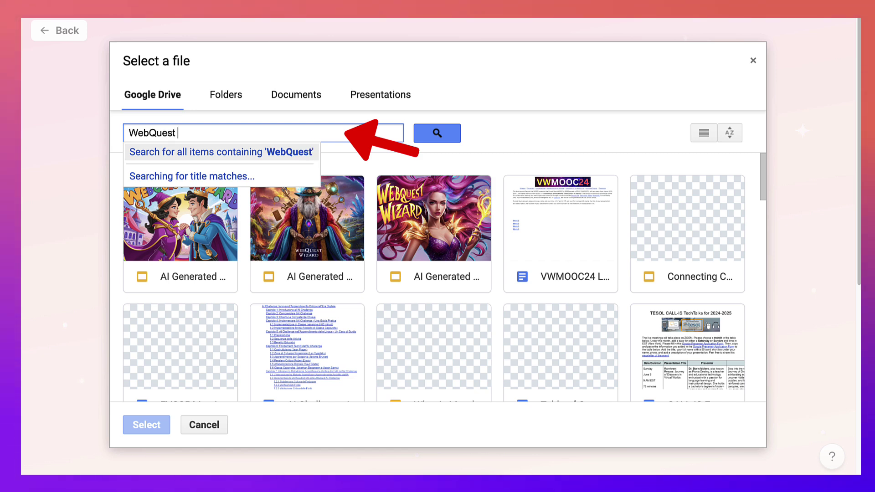
pyautogui.write('Template')
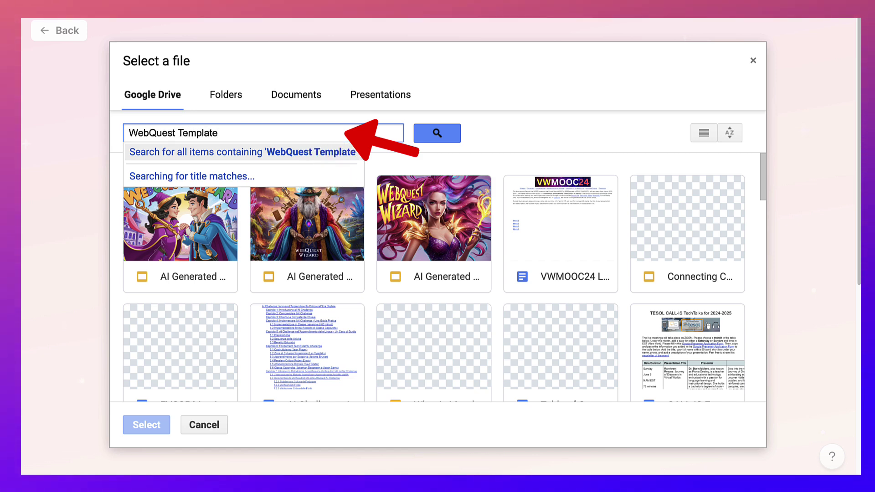
pyautogui.press('Return')
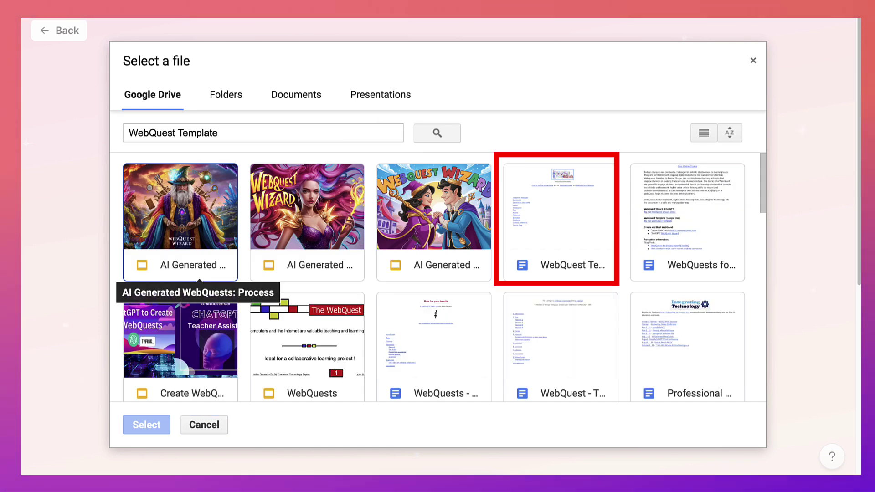
pyautogui.click(561, 219)
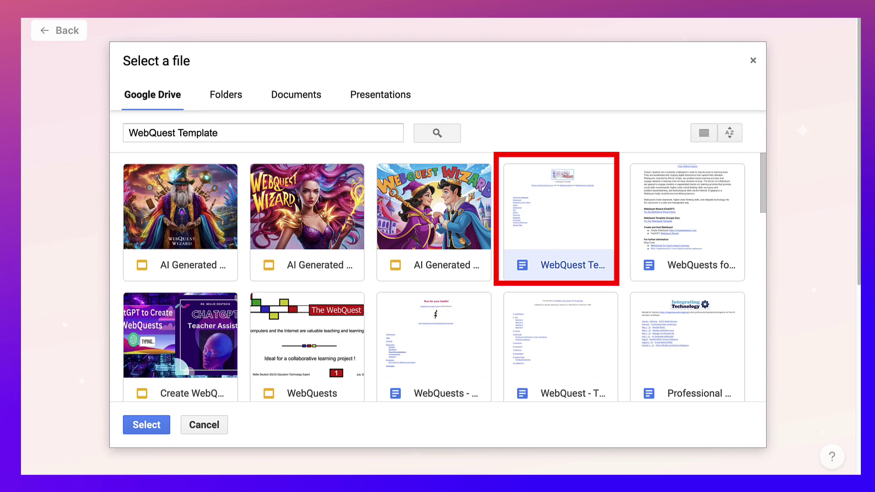
pyautogui.click(146, 425)
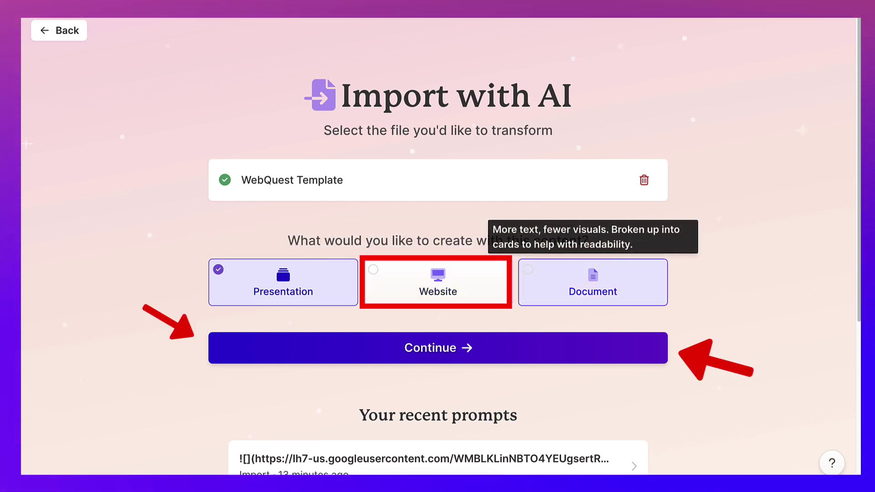
# Choose Website as the output type and continue to the prompt editor
pyautogui.click(438, 283)
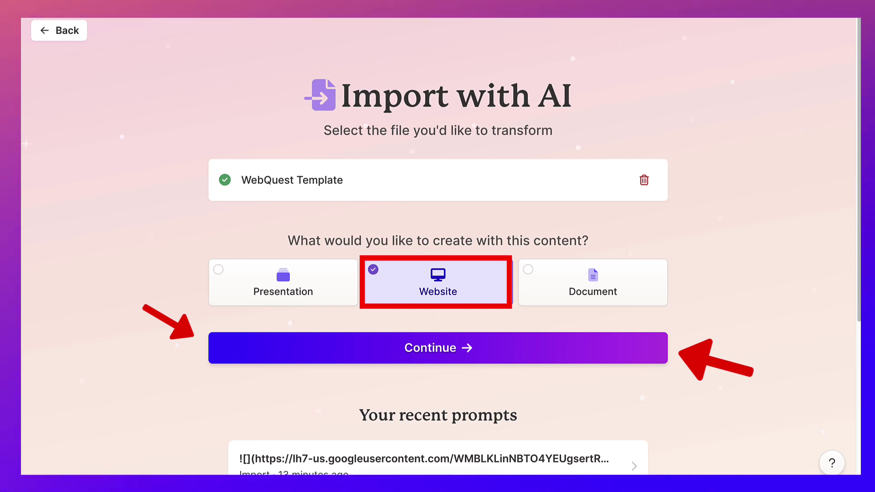
pyautogui.click(438, 348)
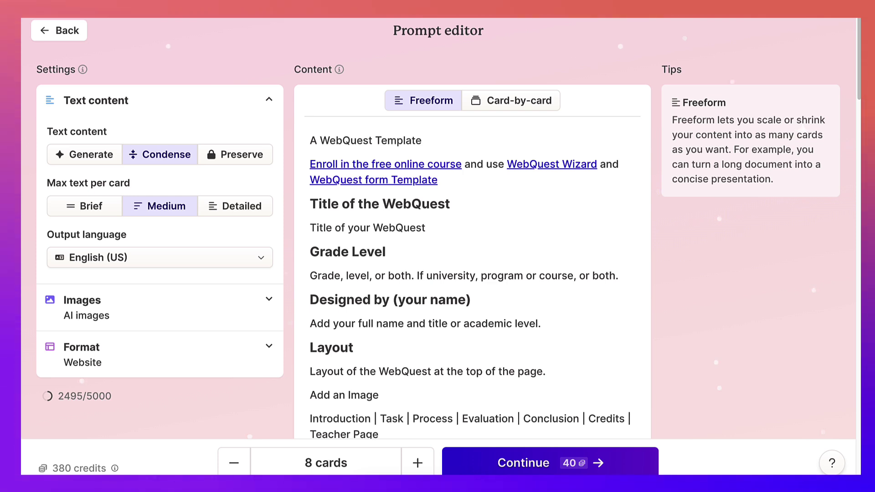
# Set text content to Generate with Detailed text per card
pyautogui.scroll(-1, 437, 228)
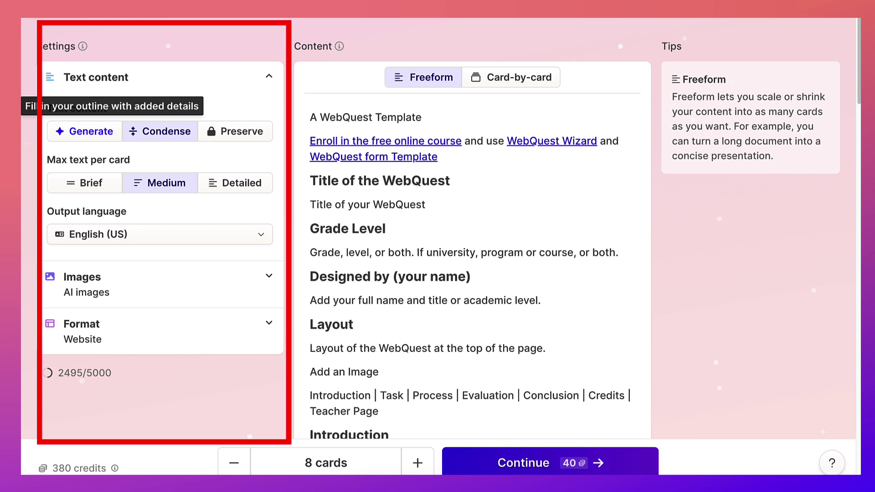
pyautogui.click(86, 131)
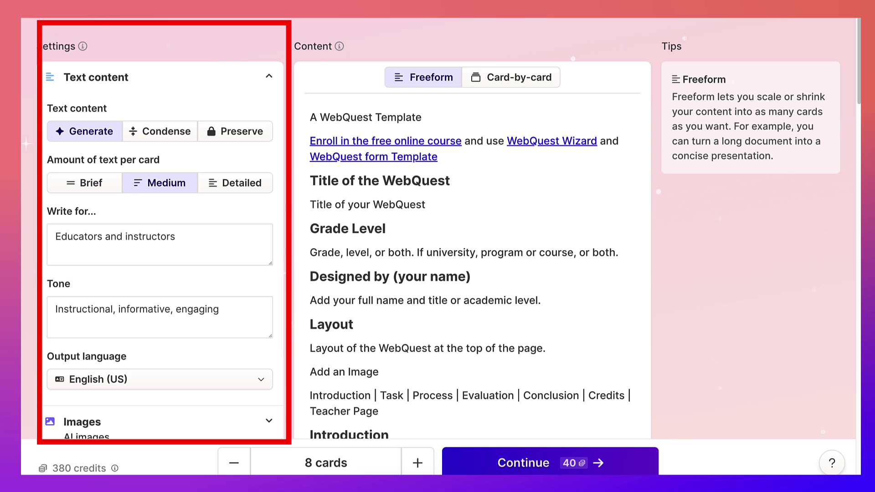
pyautogui.click(236, 183)
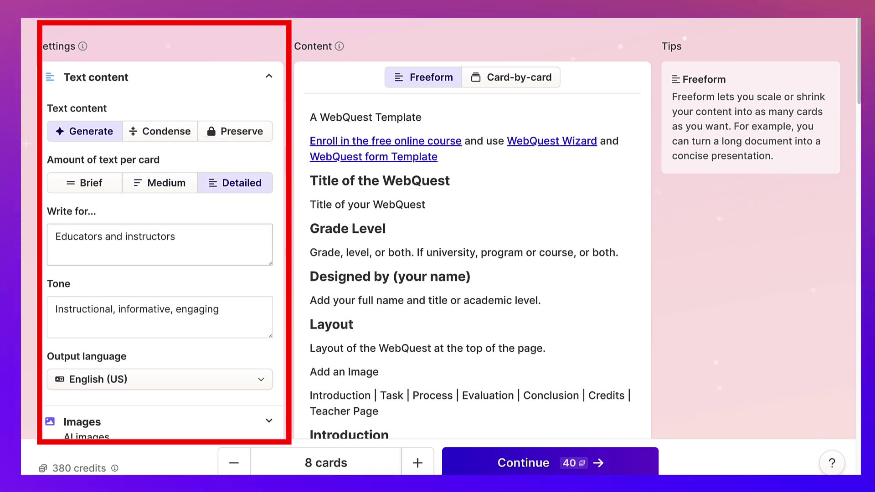
# Expand the Images and Format settings to review Imagen Flash images and Website format
pyautogui.scroll(-2, 438, 228)
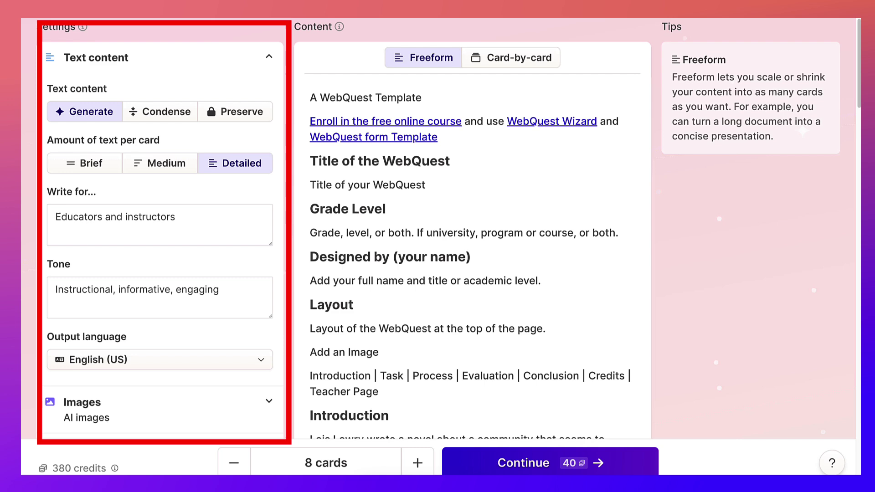
pyautogui.scroll(-2, 437, 246)
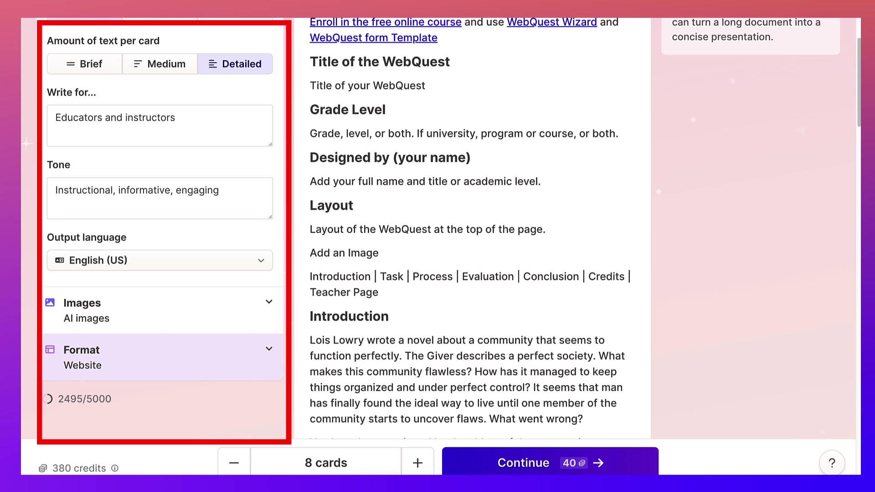
pyautogui.click(160, 310)
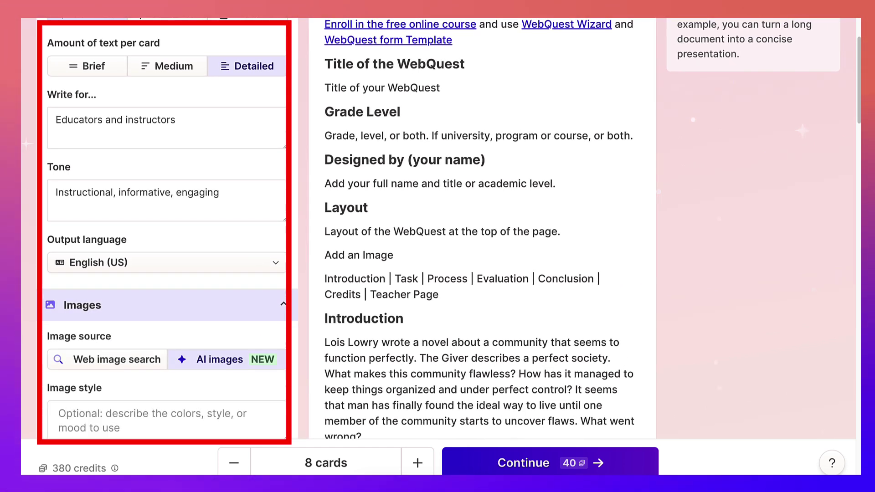
pyautogui.scroll(-2, 160, 305)
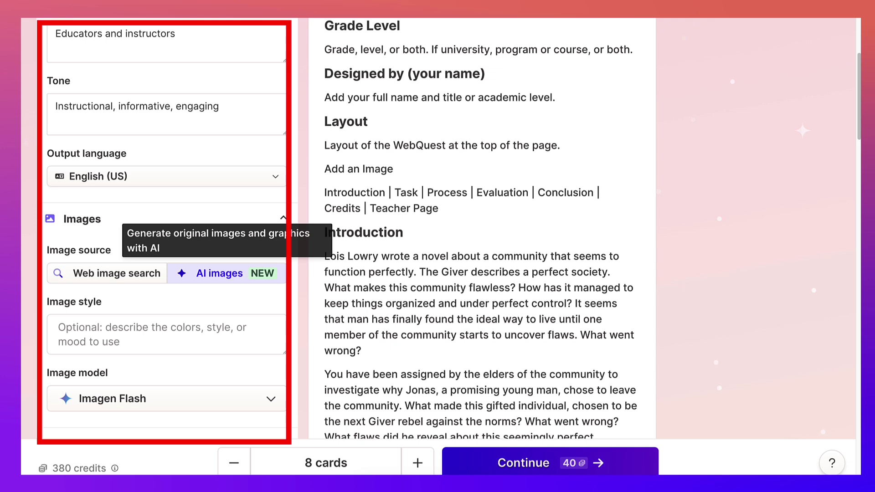
pyautogui.scroll(-3, 219, 274)
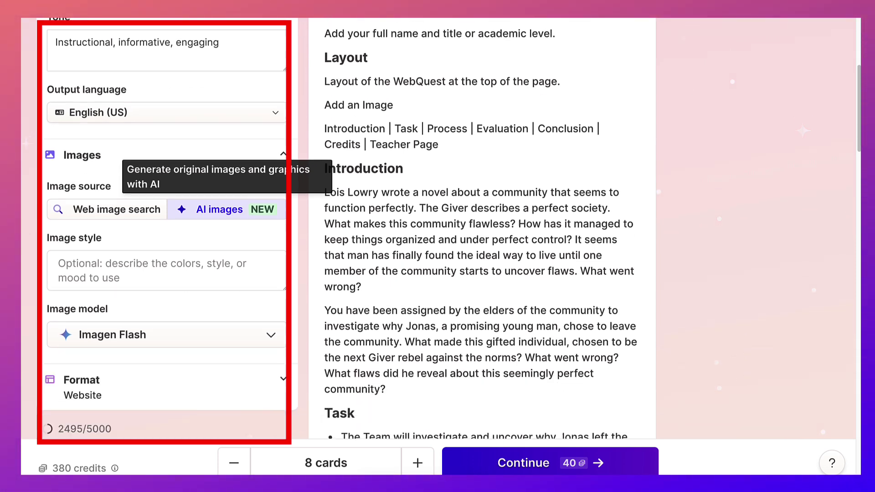
pyautogui.click(82, 301)
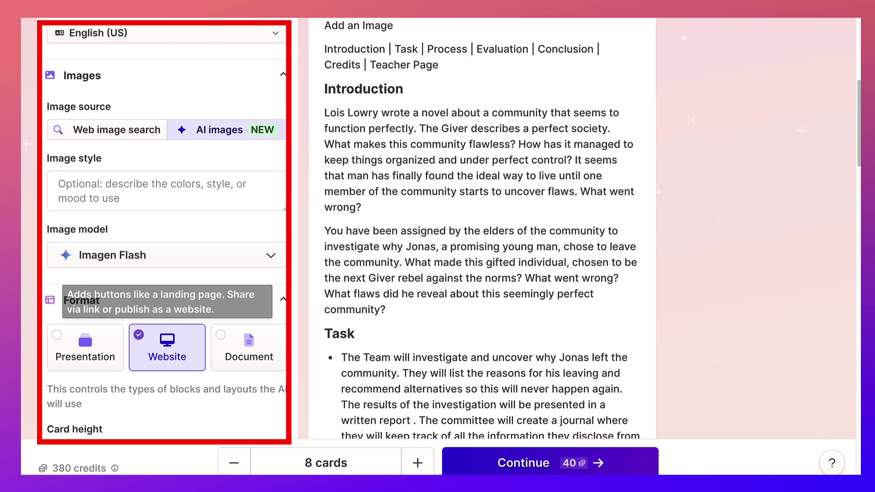
pyautogui.scroll(-3, 167, 347)
pyautogui.scroll(-5, 167, 228)
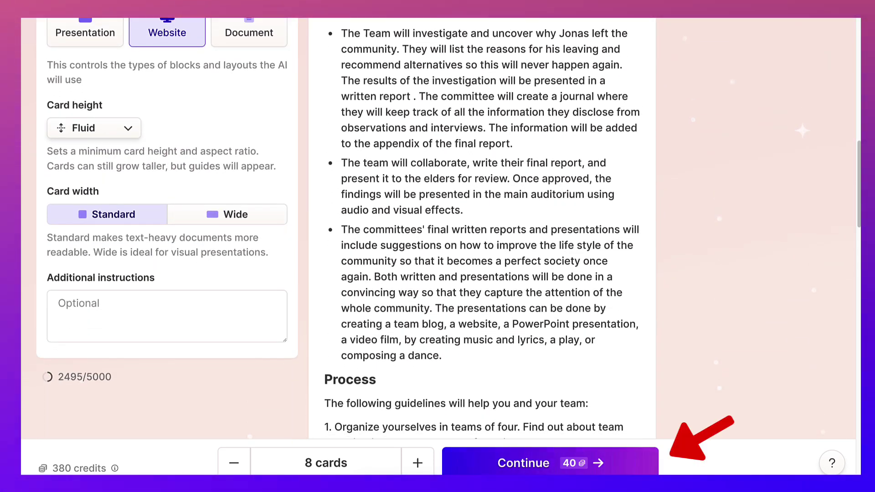
# Browse the theme list and apply the pink-and-red Flamingo theme, starting site generation
pyautogui.click(523, 463)
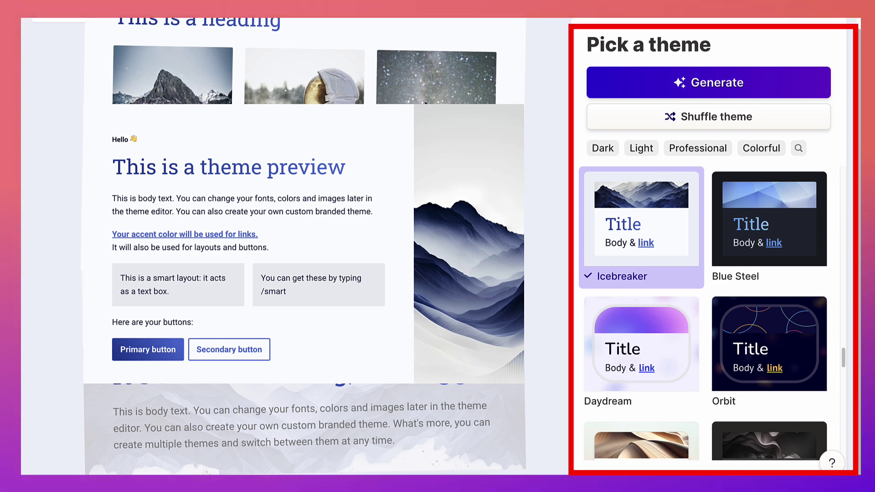
pyautogui.scroll(-3, 641, 339)
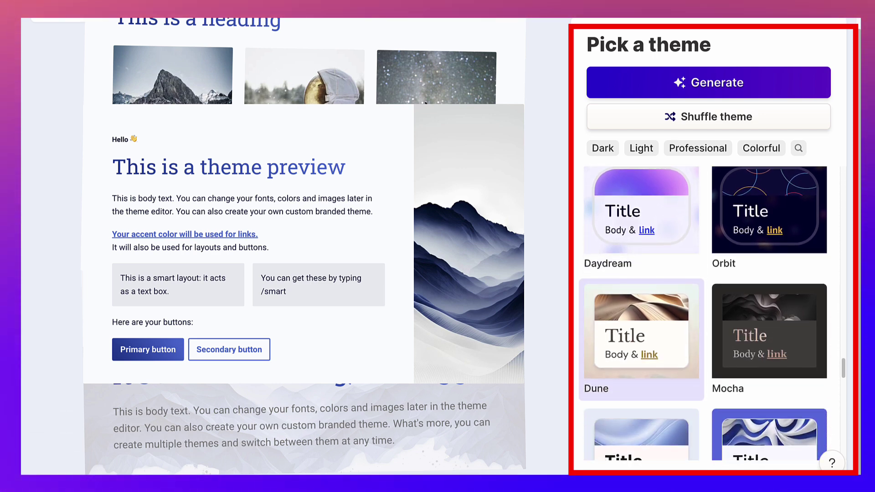
pyautogui.scroll(-2, 705, 314)
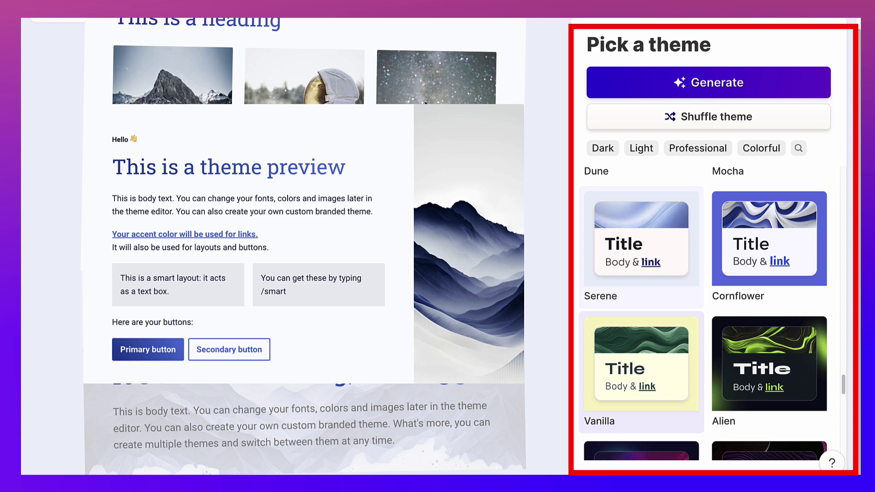
pyautogui.scroll(-4, 705, 314)
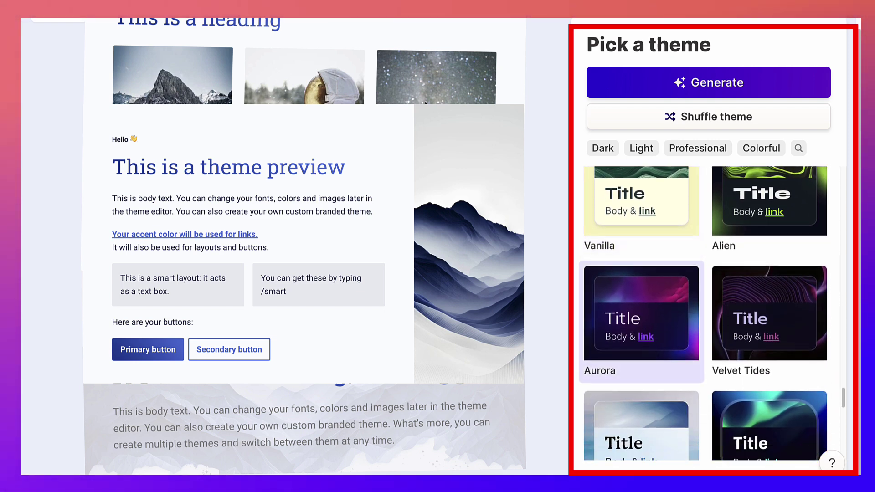
pyautogui.scroll(-6, 641, 314)
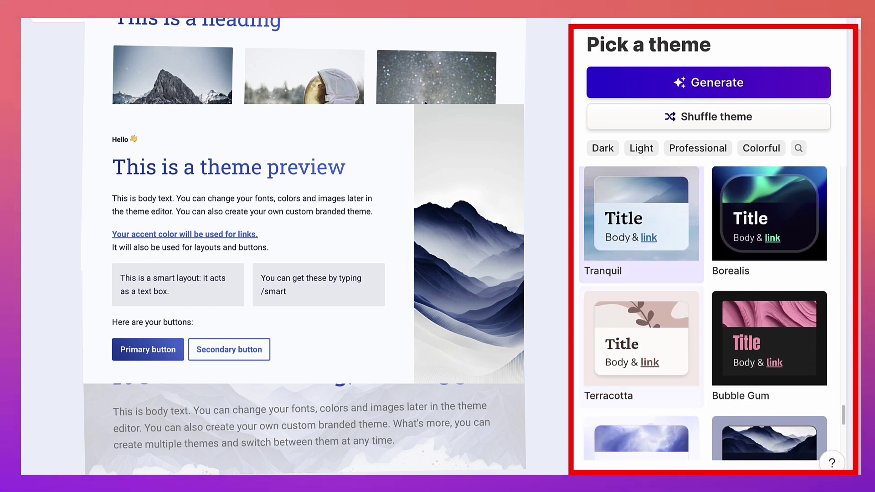
pyautogui.scroll(-2, 641, 315)
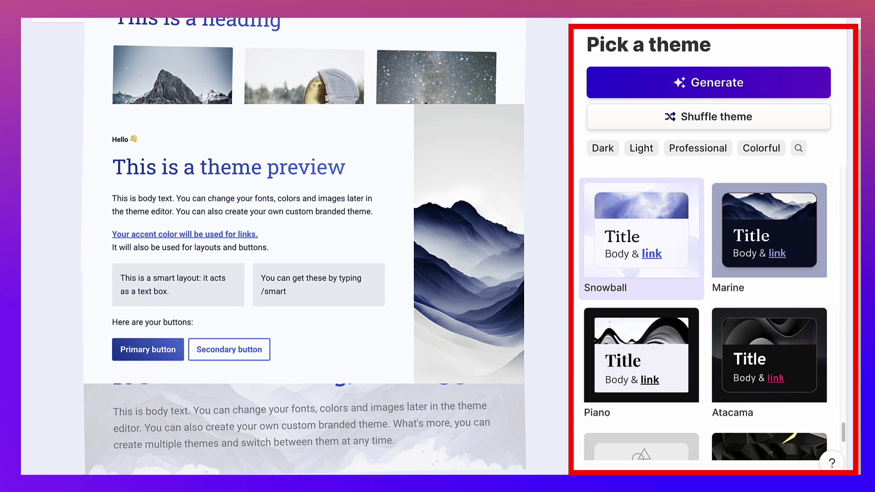
pyautogui.scroll(-5, 642, 314)
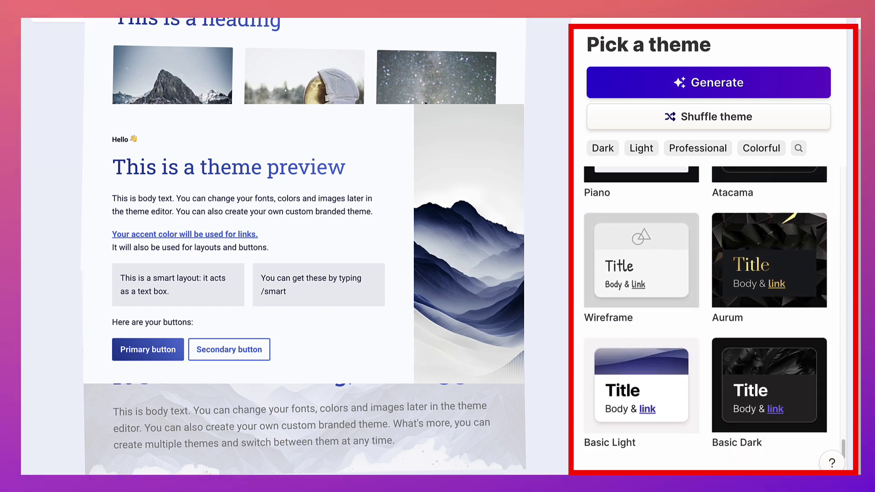
pyautogui.scroll(2, 641, 364)
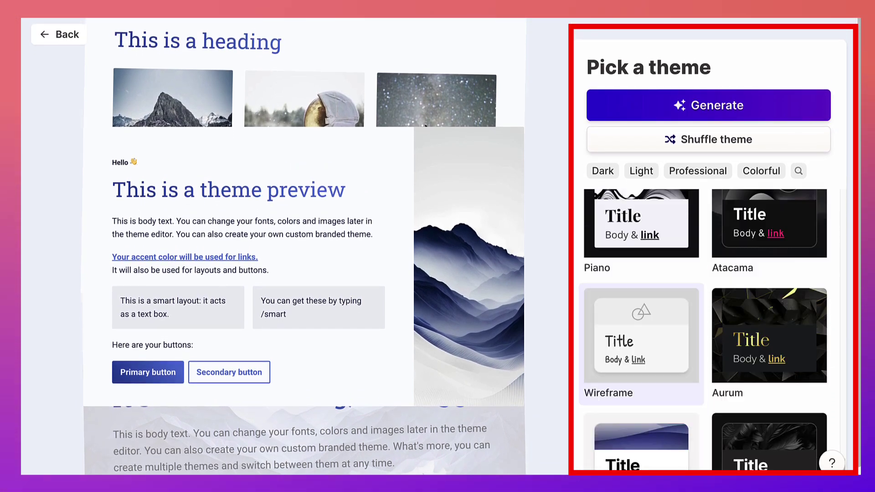
pyautogui.scroll(10, 641, 365)
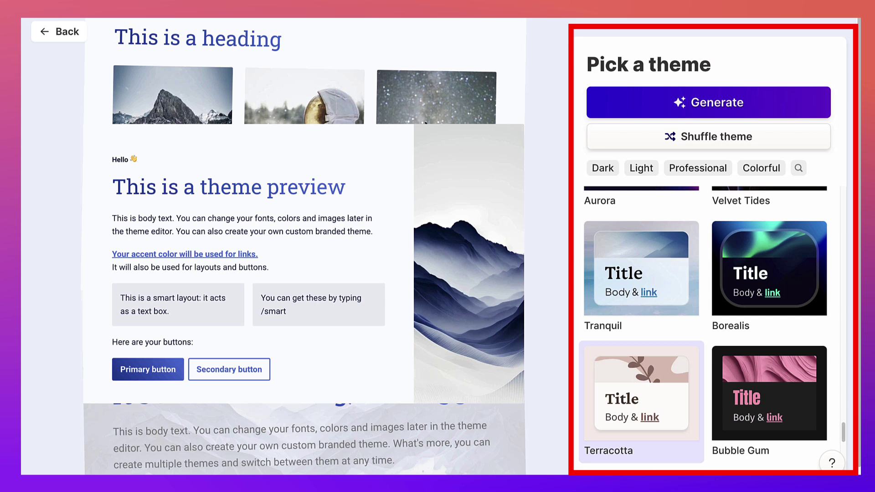
pyautogui.scroll(2, 641, 364)
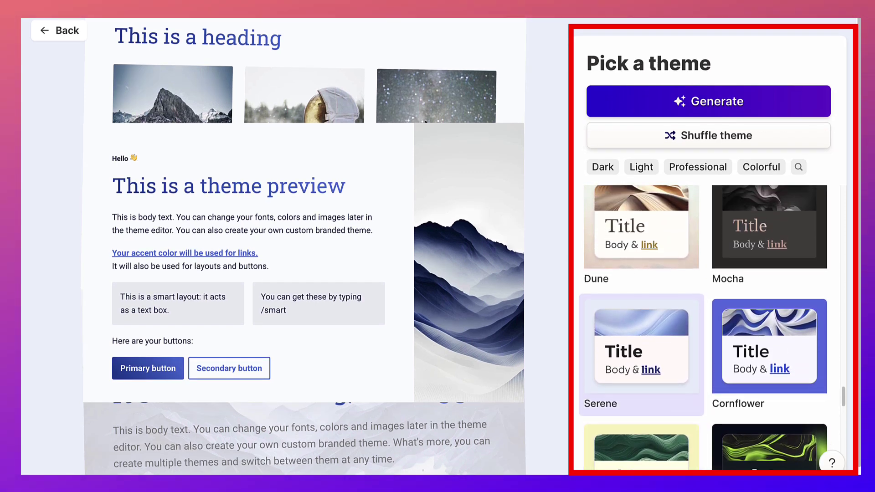
pyautogui.scroll(5, 706, 328)
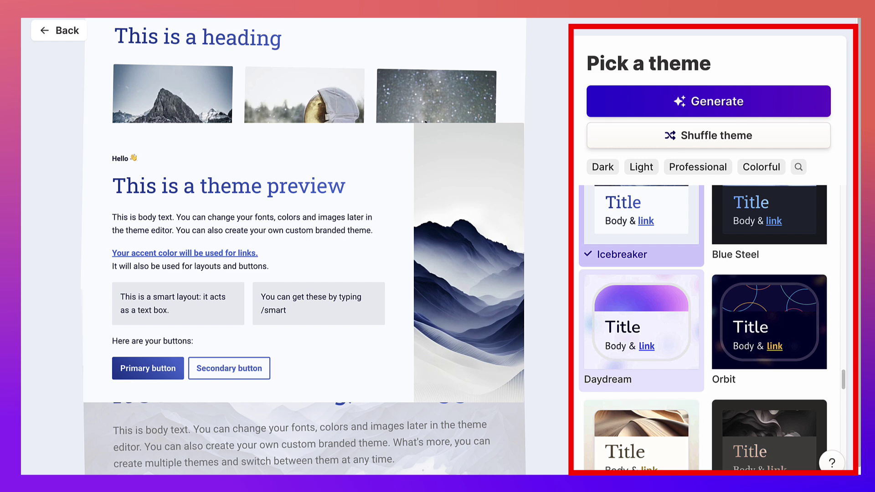
pyautogui.scroll(5, 706, 328)
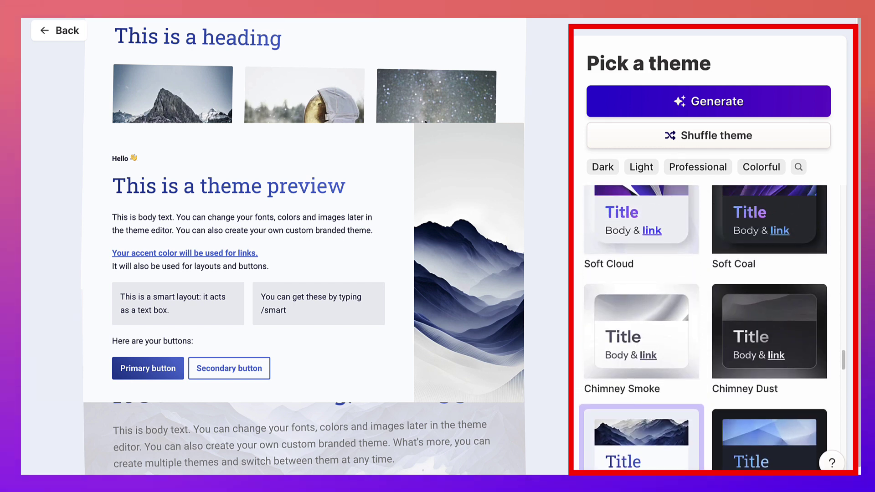
pyautogui.scroll(5, 705, 328)
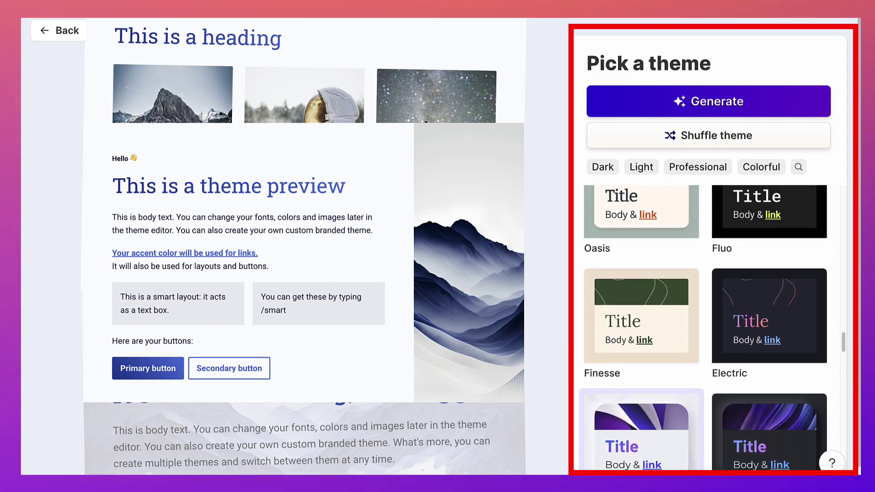
pyautogui.scroll(3, 641, 296)
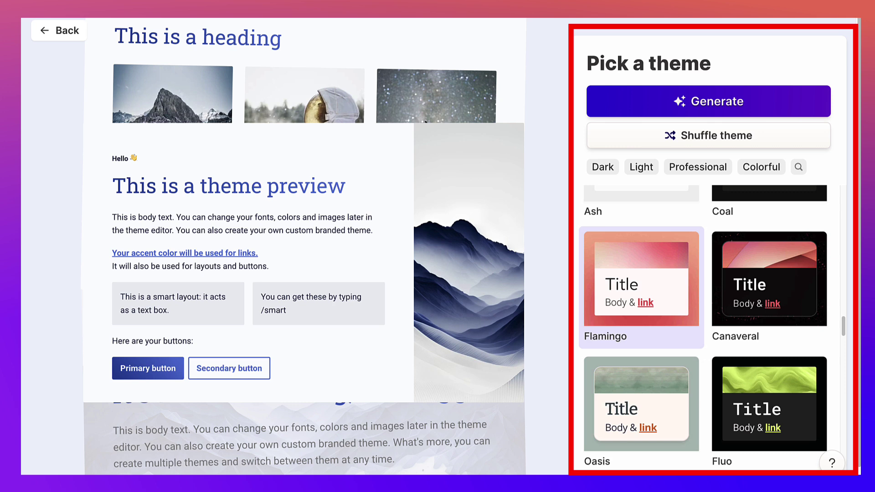
pyautogui.click(641, 291)
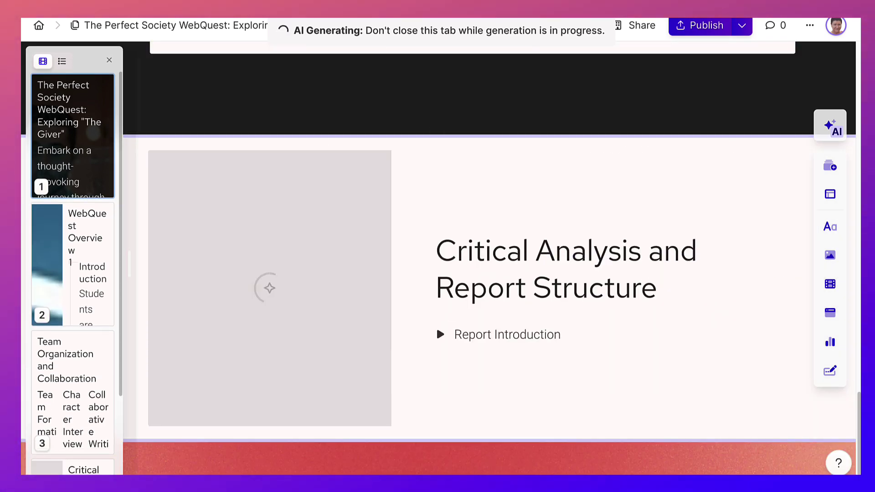
# Hide the page thumbnail filmstrip while the AI finishes generating the site
pyautogui.click(109, 60)
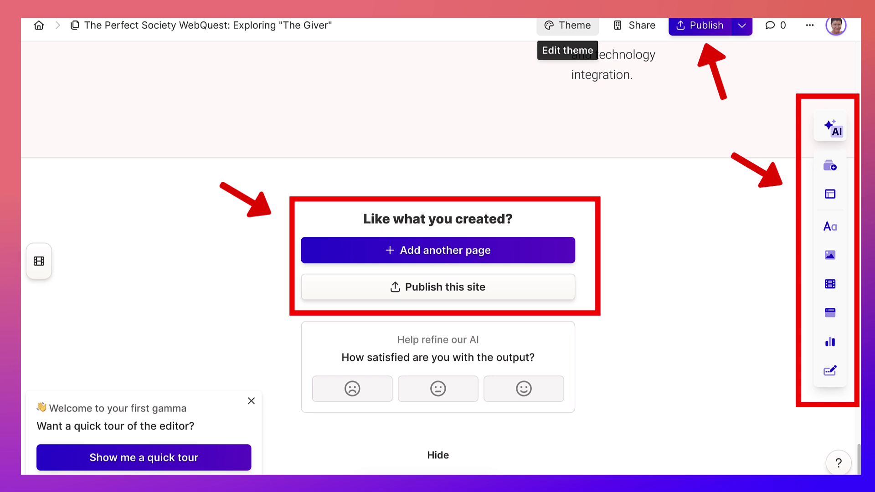
pyautogui.click(568, 25)
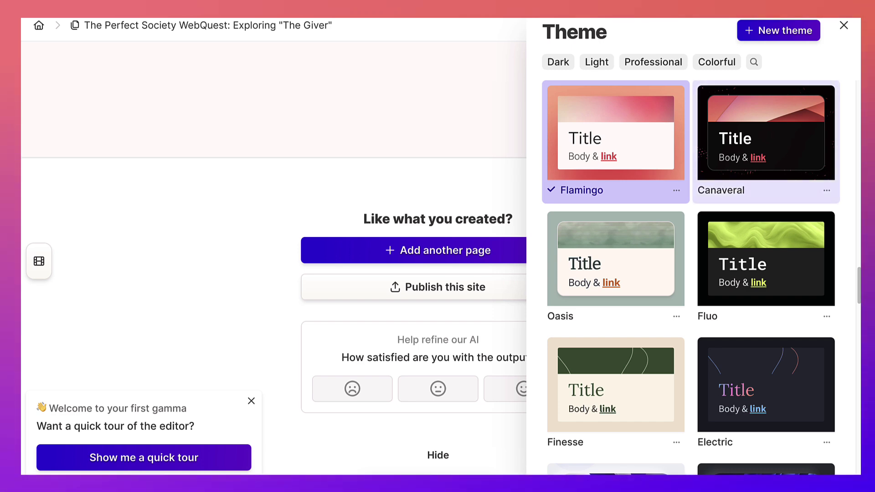
pyautogui.click(765, 136)
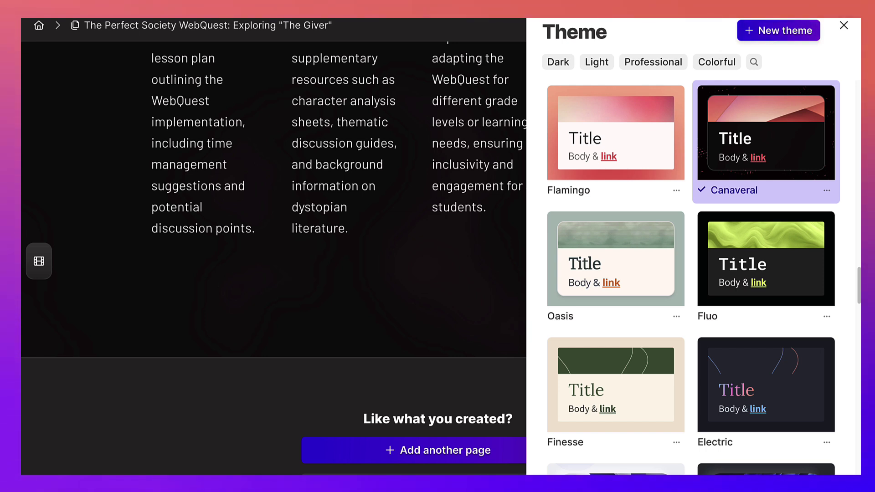
pyautogui.scroll(3, 691, 277)
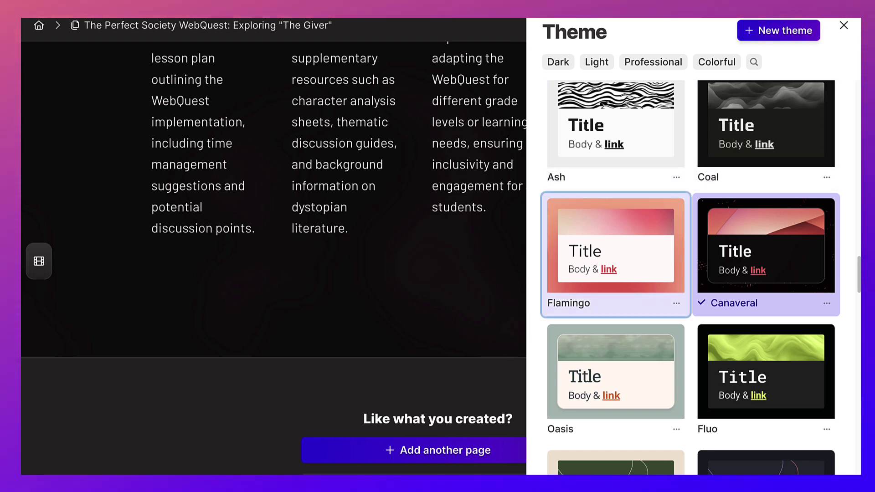
pyautogui.click(615, 250)
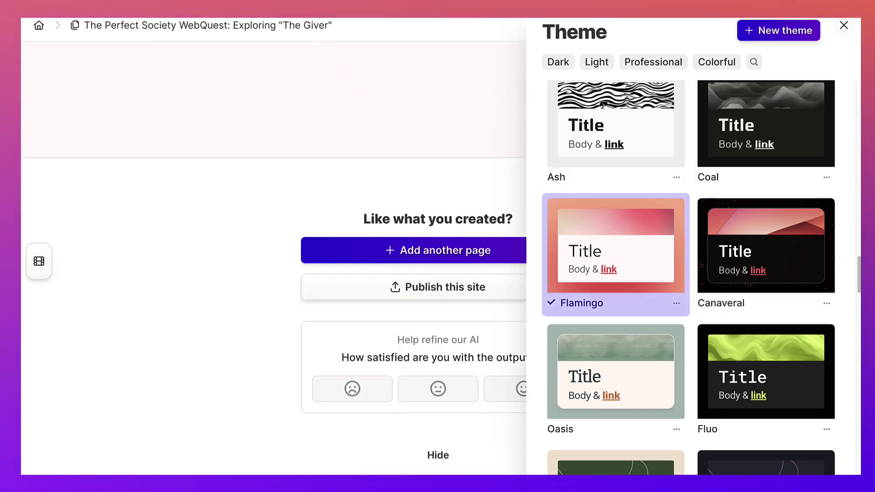
pyautogui.click(843, 25)
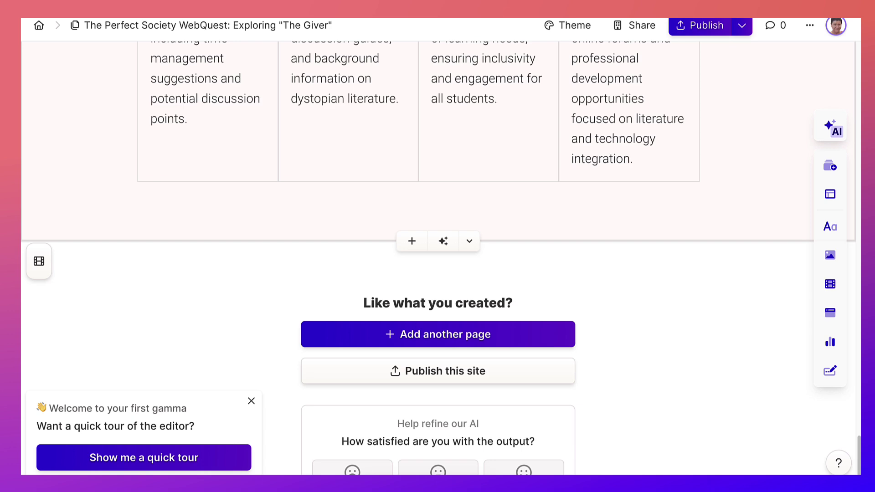
pyautogui.scroll(10, 437, 257)
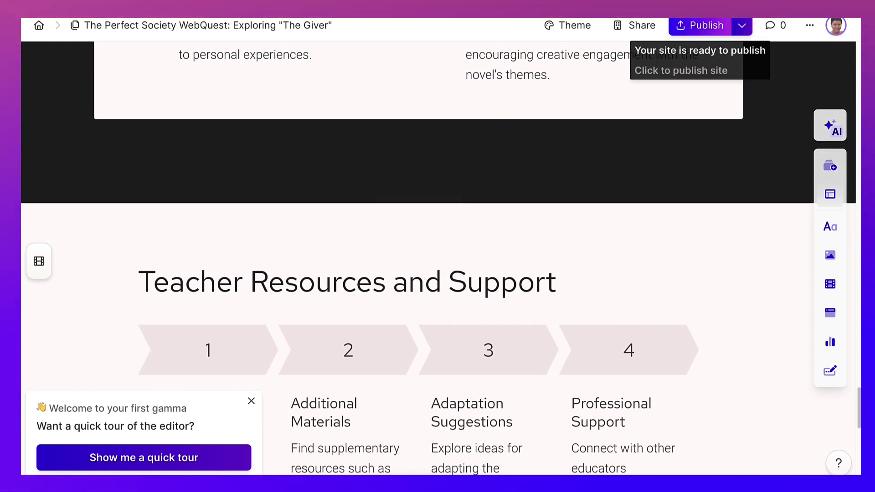
# Publish the WebQuest site and scroll through the live Flamingo-themed pages
pyautogui.click(700, 25)
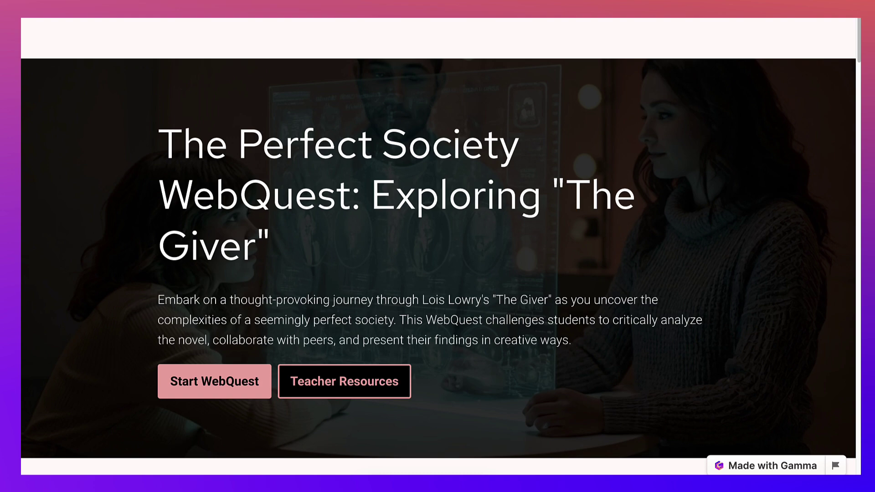
pyautogui.scroll(-3, 438, 246)
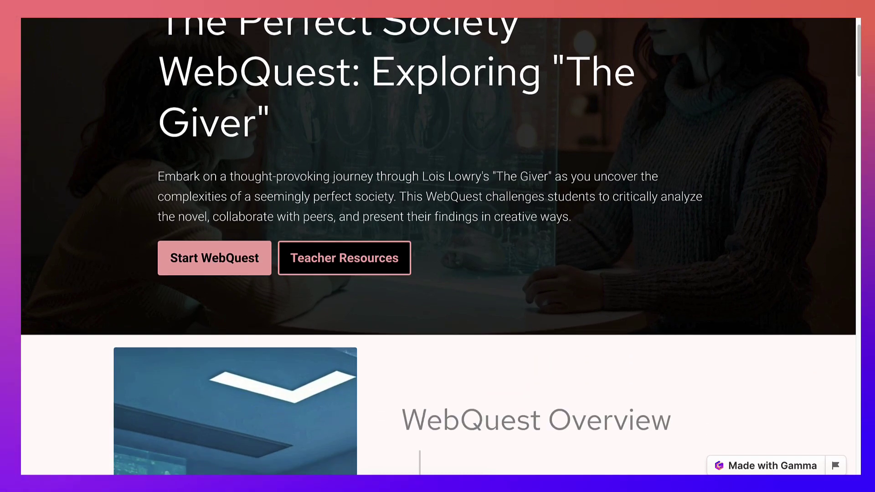
pyautogui.scroll(-9, 437, 246)
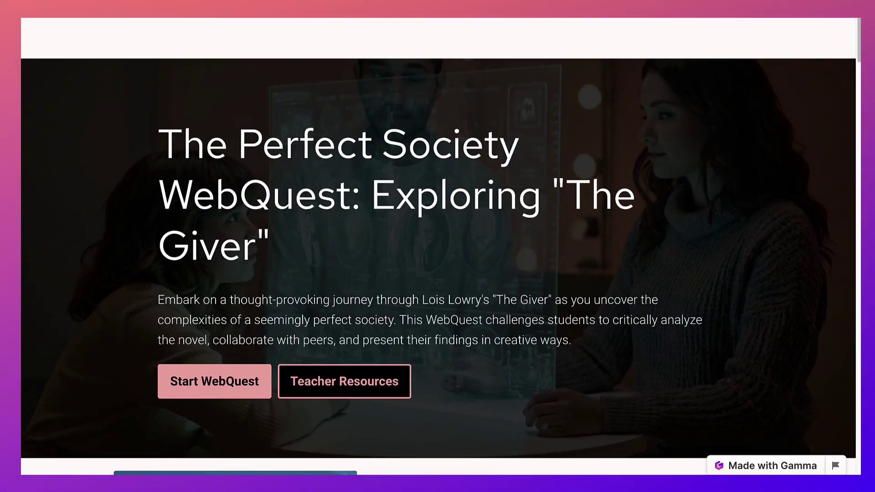
pyautogui.scroll(-1, 437, 246)
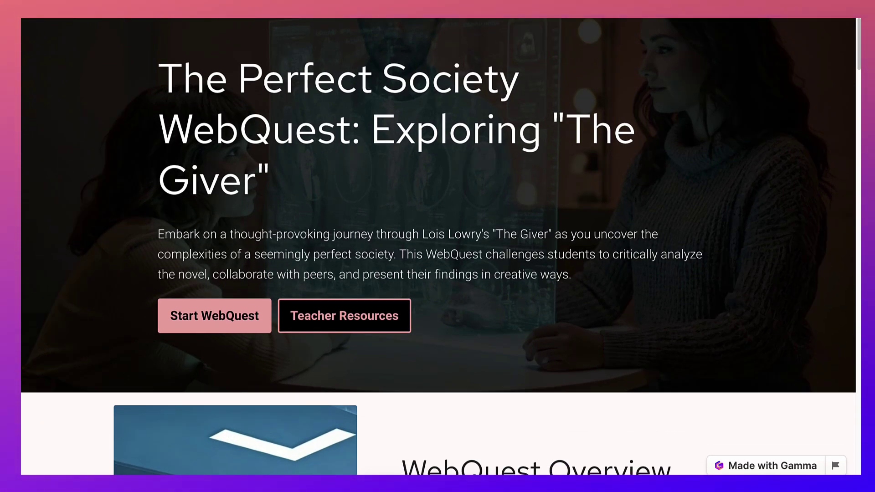
pyautogui.scroll(1, 437, 247)
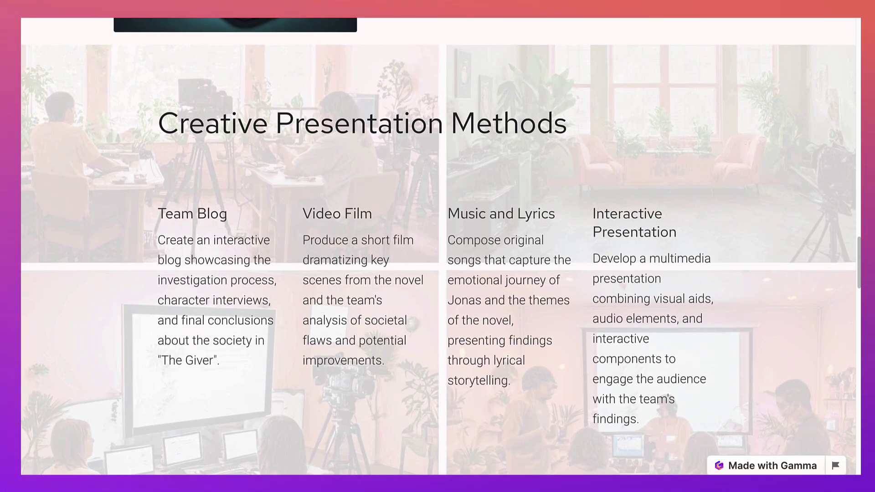
pyautogui.scroll(-5, 437, 246)
pyautogui.scroll(-10, 438, 246)
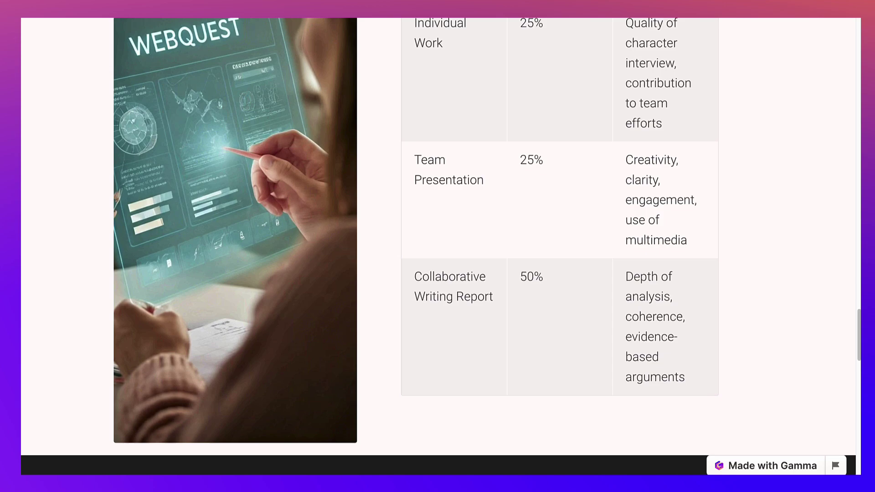
pyautogui.scroll(20, 438, 246)
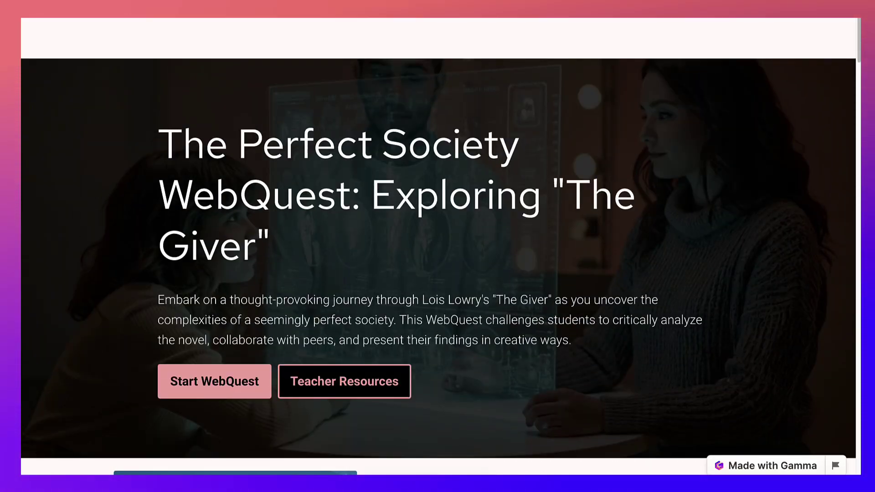
pyautogui.scroll(-10, 437, 246)
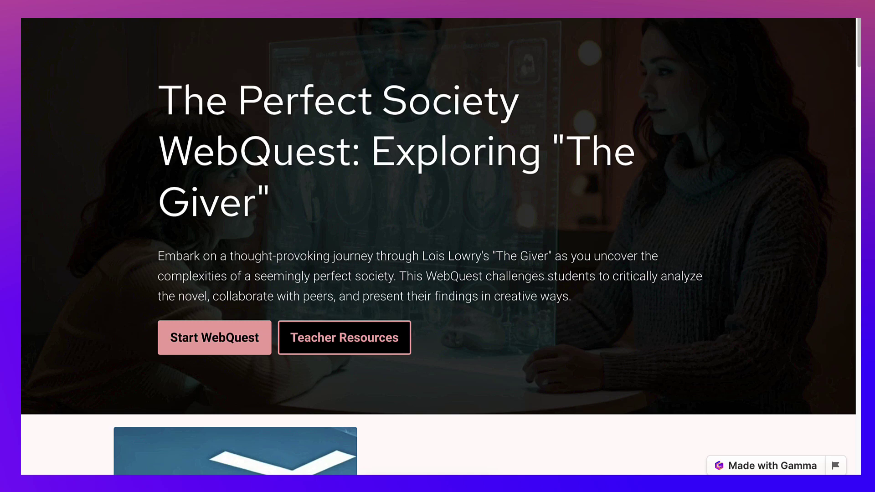
pyautogui.scroll(-20, 437, 246)
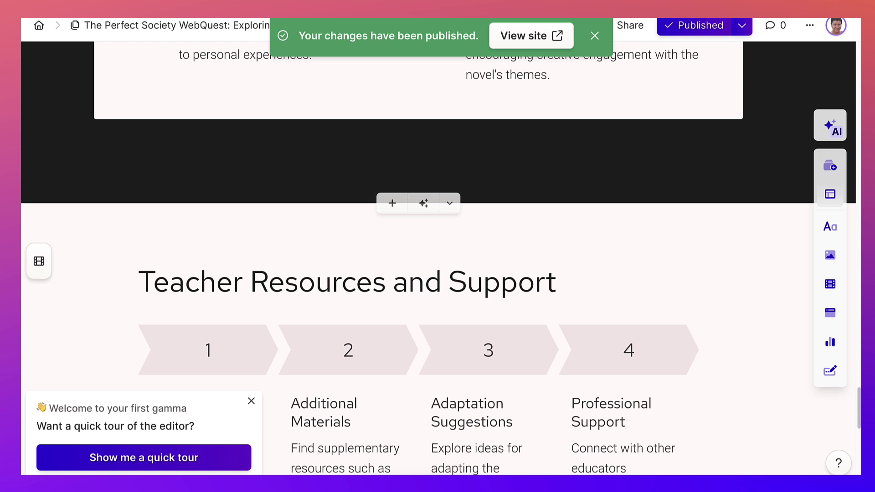
# Check the Published dropdown, confirming all changes were published under a minute ago
pyautogui.click(742, 25)
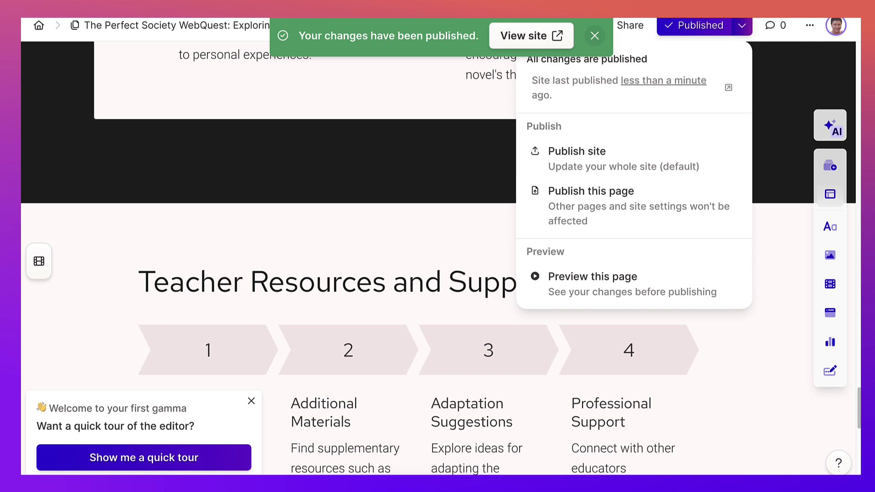
pyautogui.press('Escape')
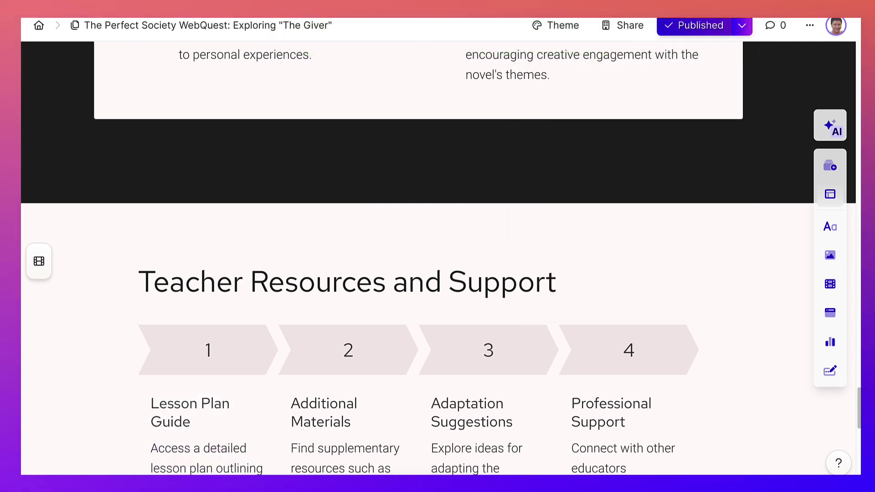
pyautogui.click(742, 27)
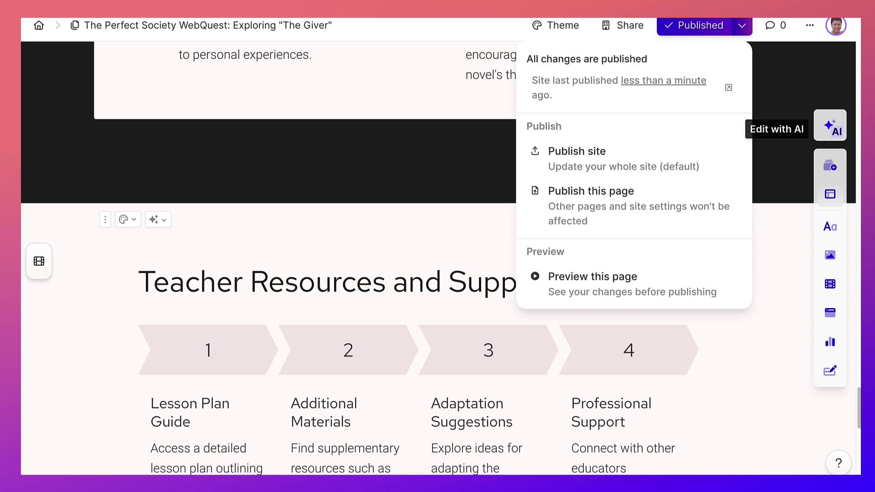
# Open the AI design partner at the title card and ask for a professional theme, getting Sage suggested
pyautogui.click(830, 125)
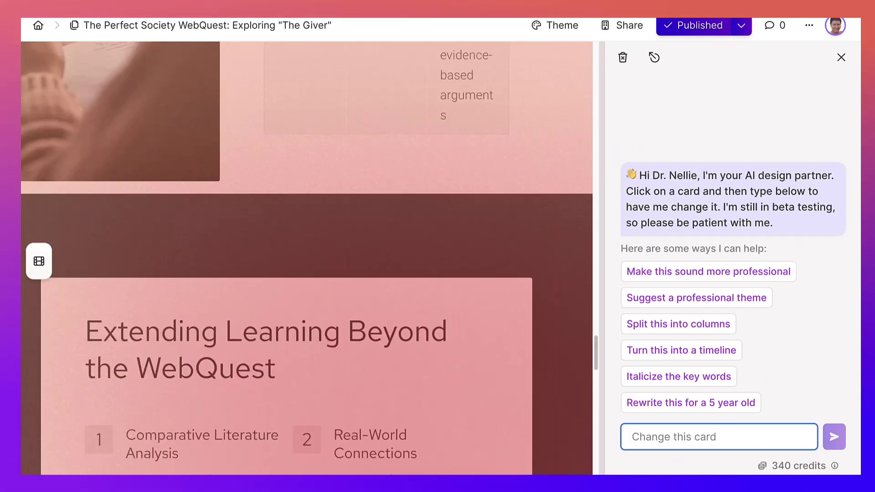
pyautogui.scroll(15, 306, 258)
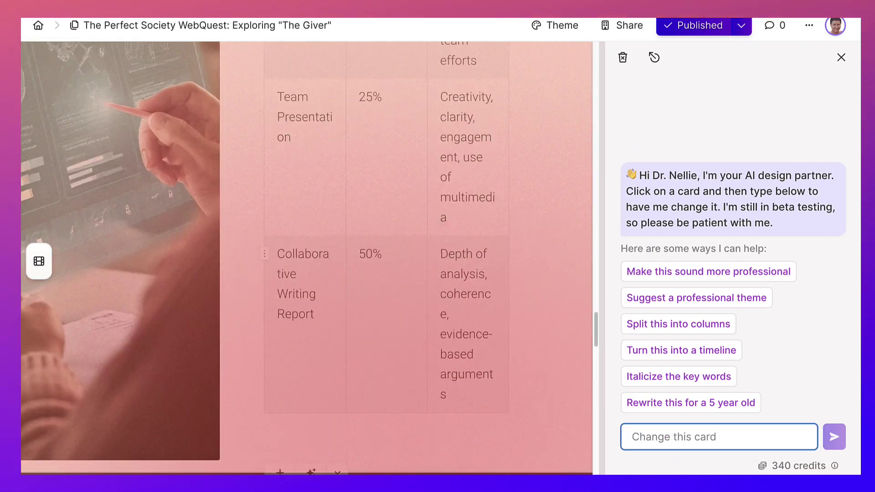
pyautogui.scroll(15, 307, 258)
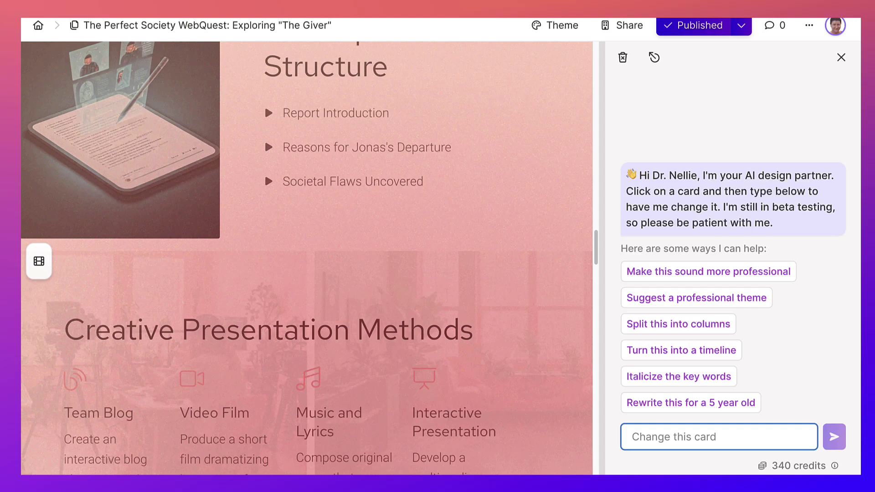
pyautogui.scroll(15, 306, 258)
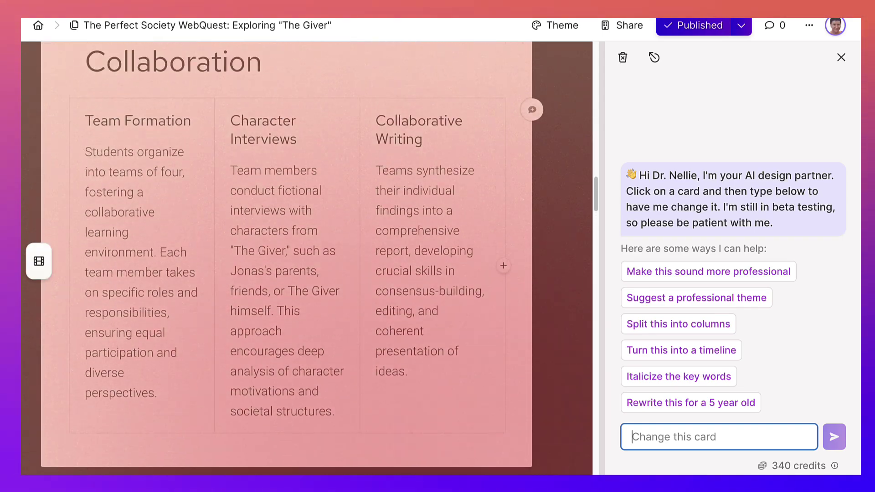
pyautogui.scroll(12, 306, 258)
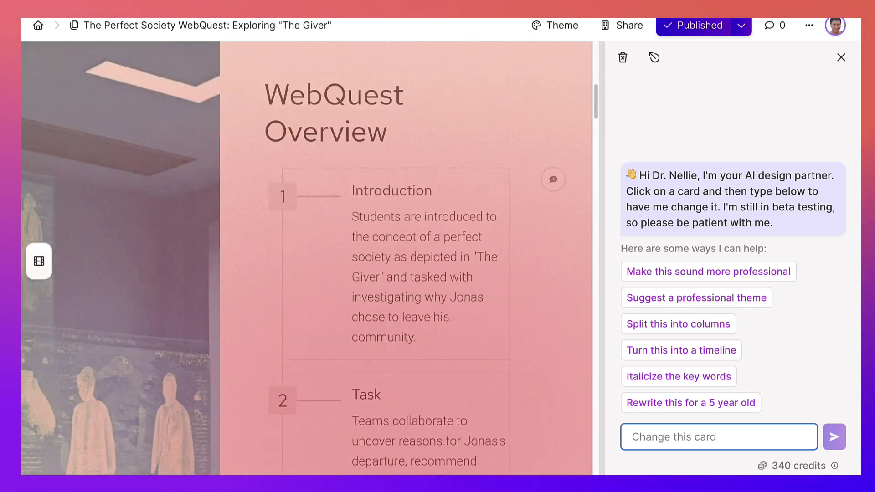
pyautogui.scroll(-10, 307, 258)
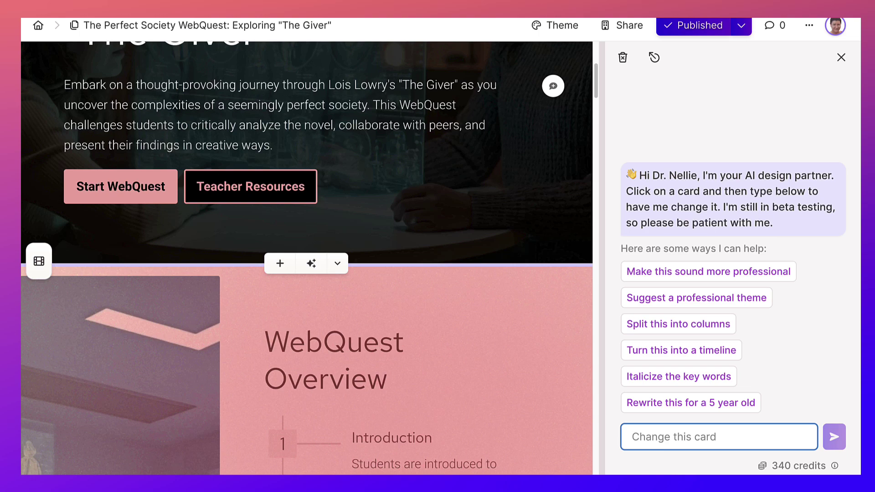
pyautogui.scroll(-1, 306, 258)
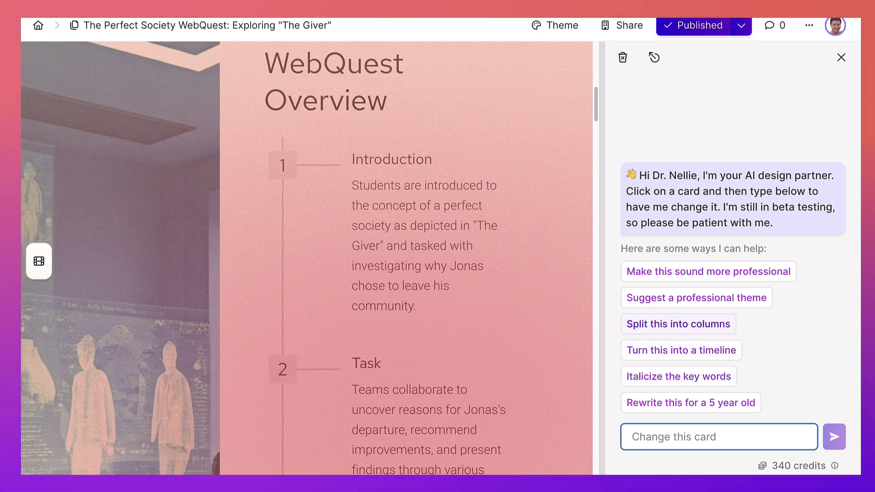
pyautogui.click(696, 297)
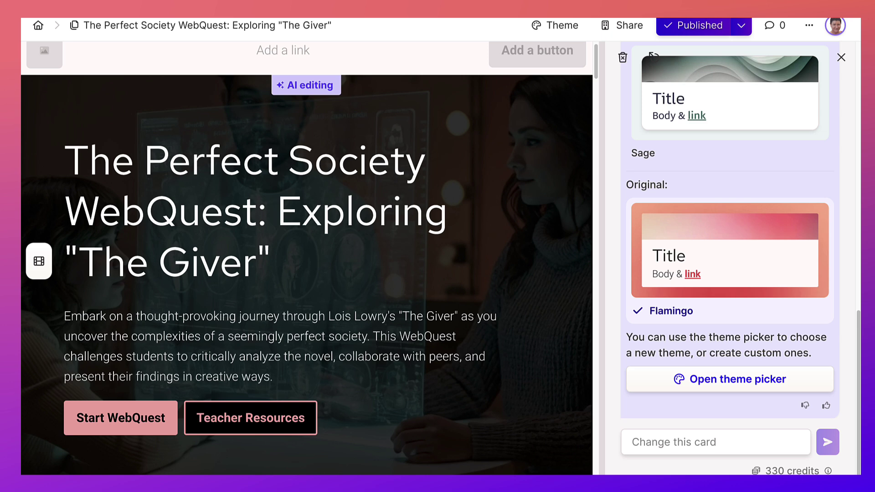
# Apply Soft Coal from the full theme gallery, giving dark pages with blue-purple gradient headings
pyautogui.click(738, 379)
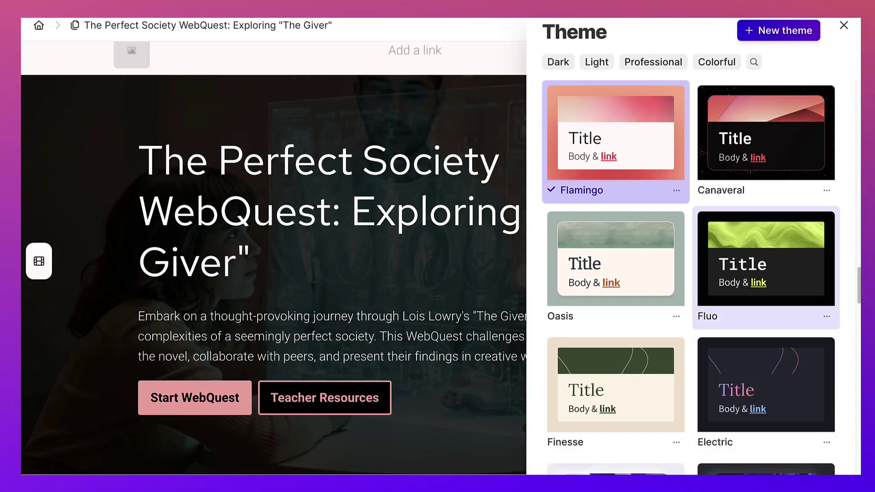
pyautogui.scroll(-3, 766, 274)
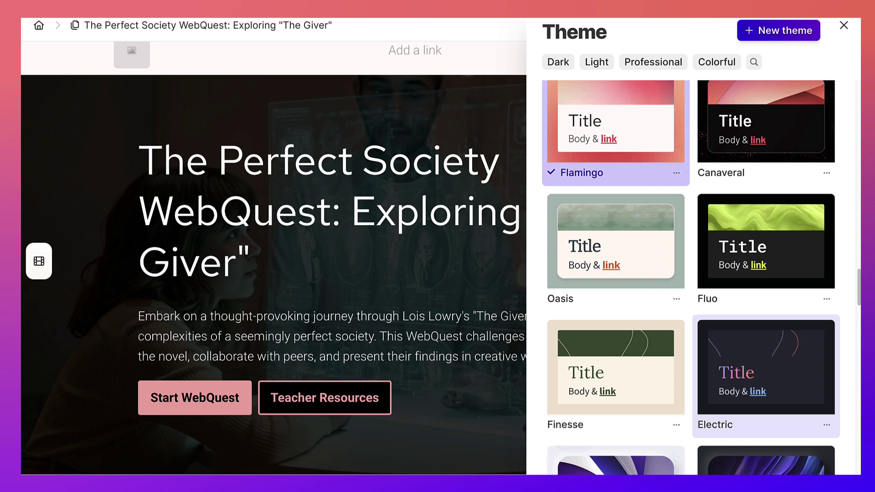
pyautogui.scroll(-2, 766, 319)
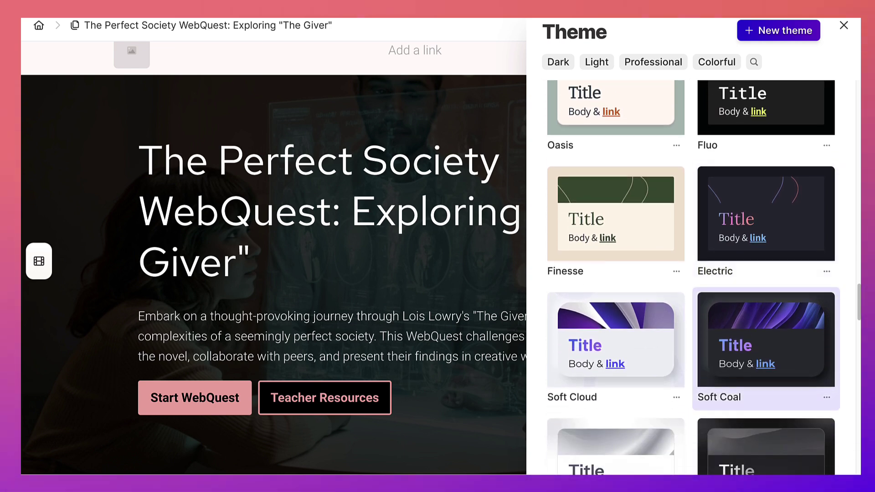
pyautogui.click(765, 340)
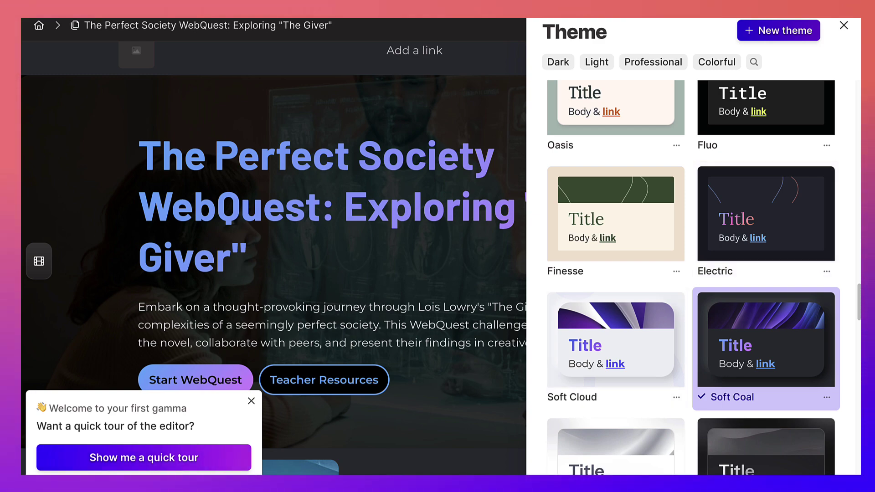
# Step through the editor quick tour and close it
pyautogui.click(144, 458)
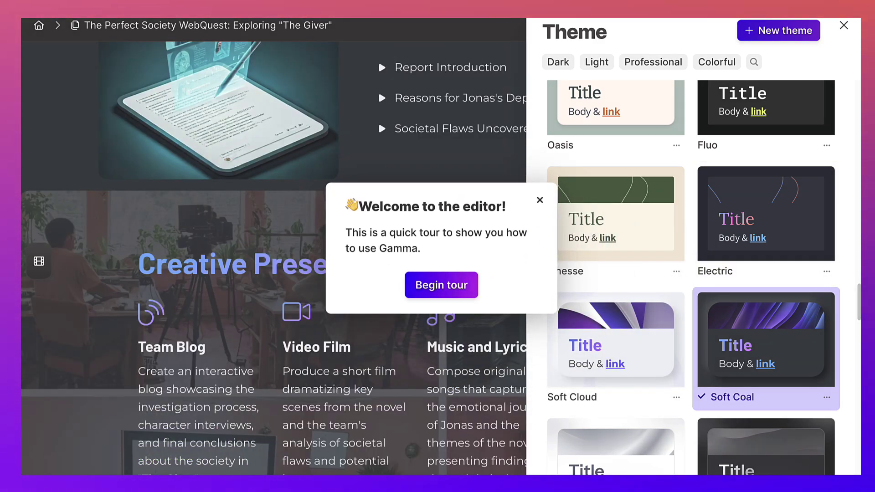
pyautogui.press('Return')
pyautogui.press('Return')
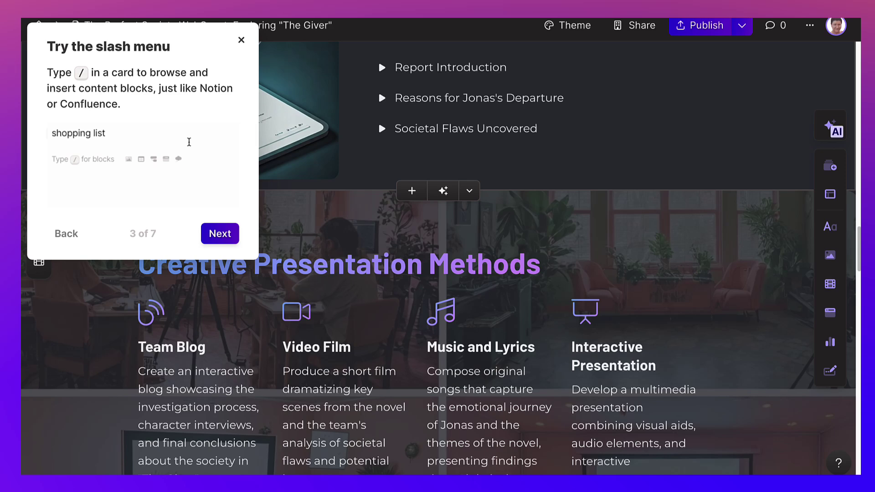
pyautogui.press('Escape')
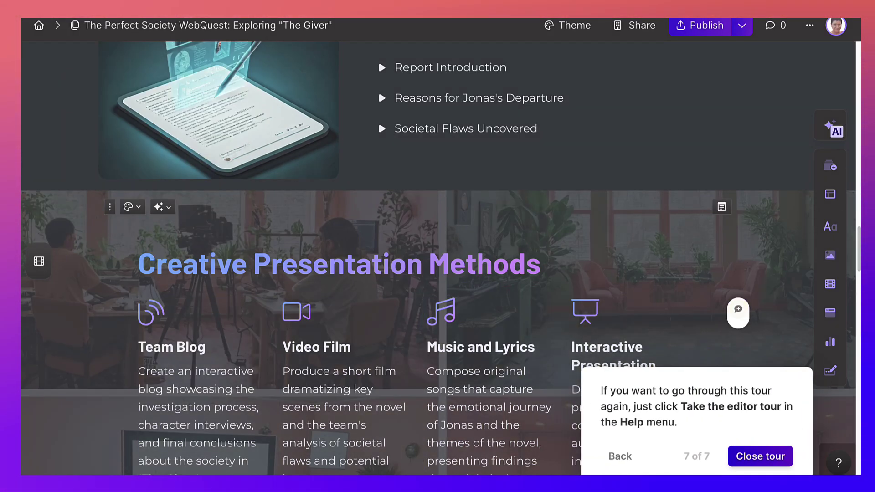
pyautogui.press('Return')
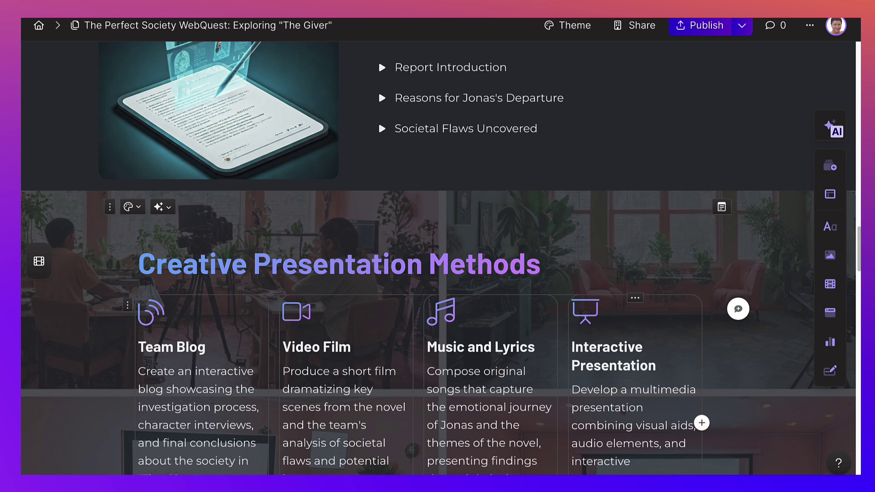
# Publish the WebQuest site with its Soft Coal theme change
pyautogui.scroll(-3, 437, 255)
pyautogui.scroll(3, 684, 296)
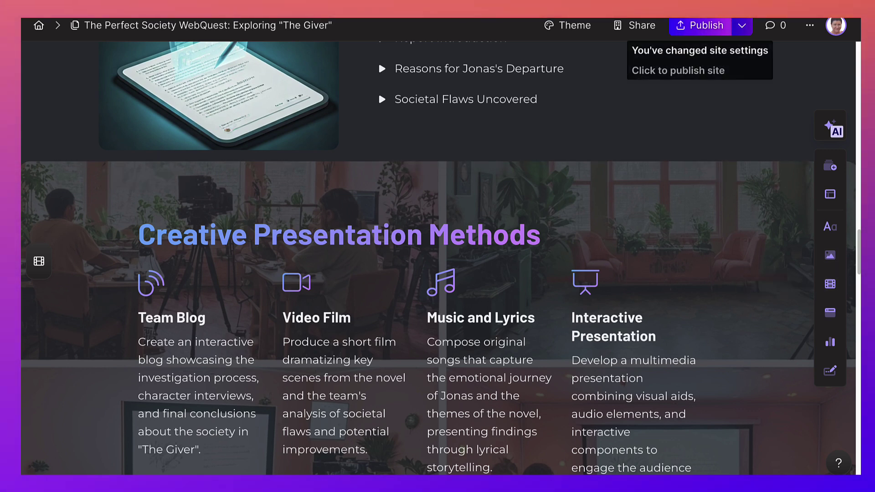
pyautogui.click(700, 26)
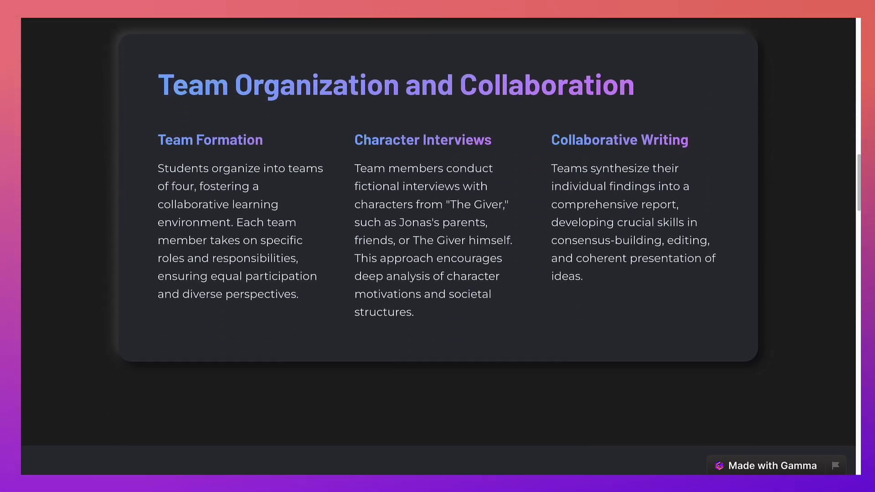
pyautogui.scroll(-10, 437, 246)
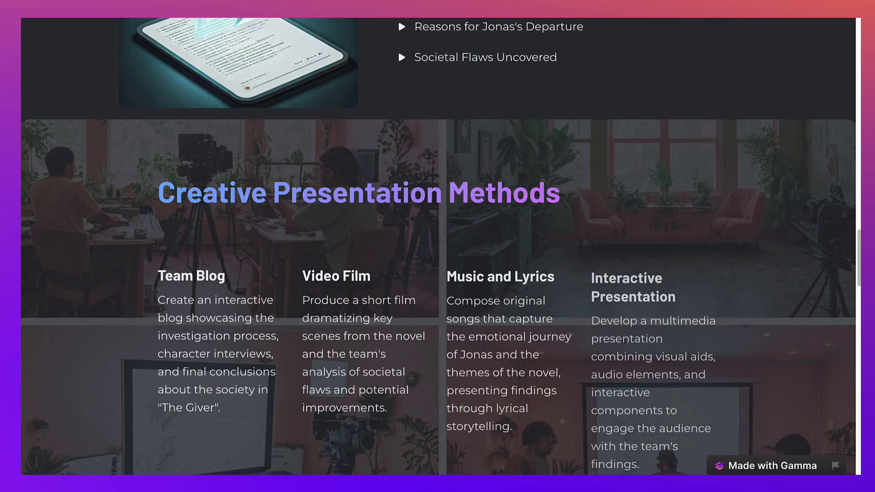
pyautogui.scroll(-10, 437, 246)
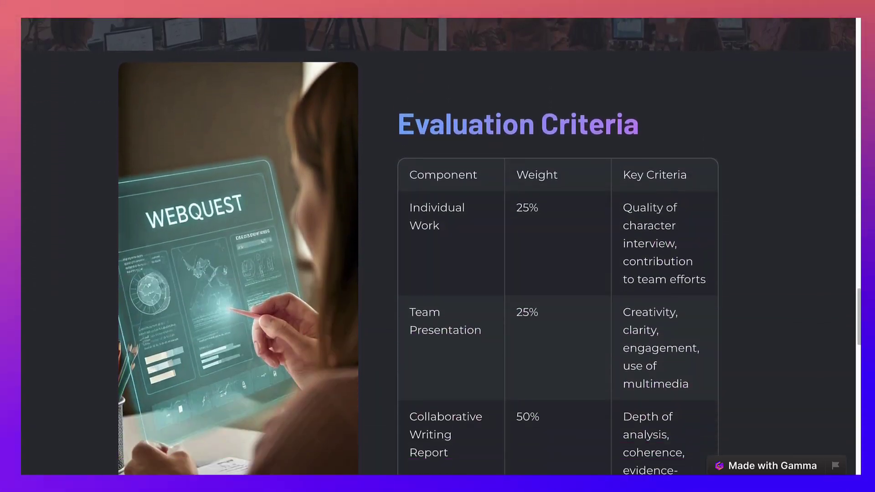
pyautogui.scroll(-3, 437, 246)
pyautogui.scroll(9, 438, 246)
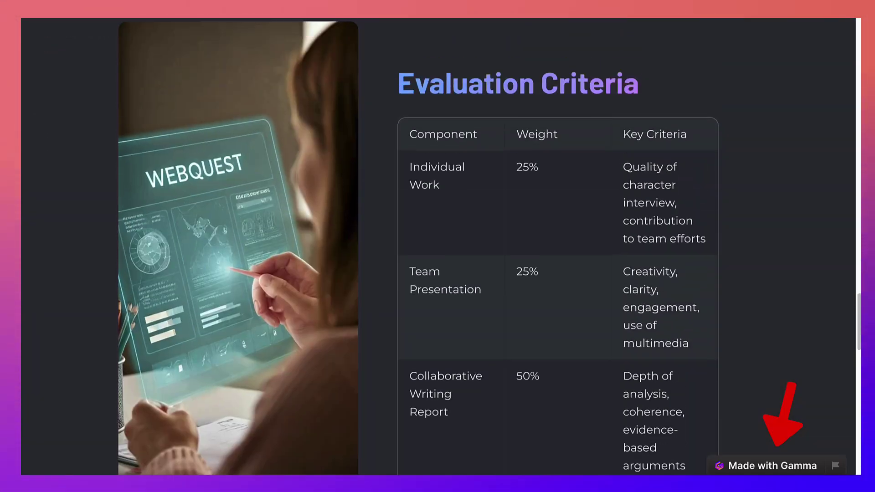
pyautogui.scroll(-4, 438, 246)
pyautogui.scroll(-10, 438, 246)
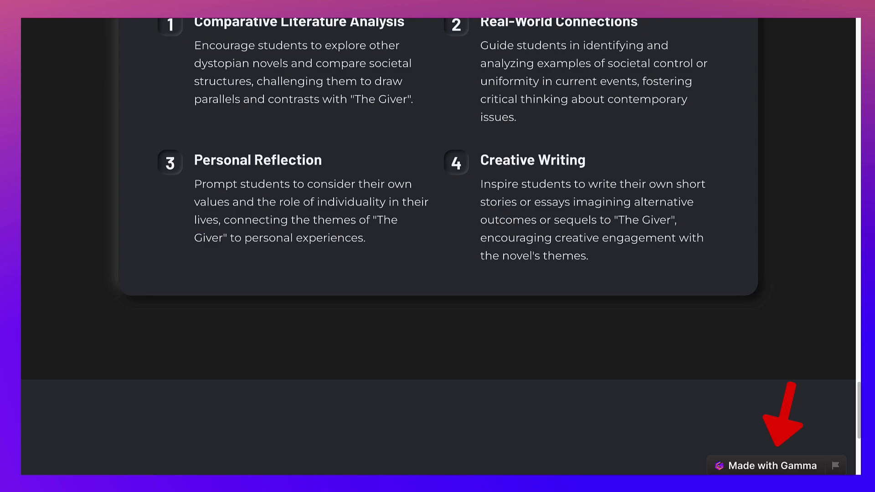
pyautogui.scroll(-2, 437, 246)
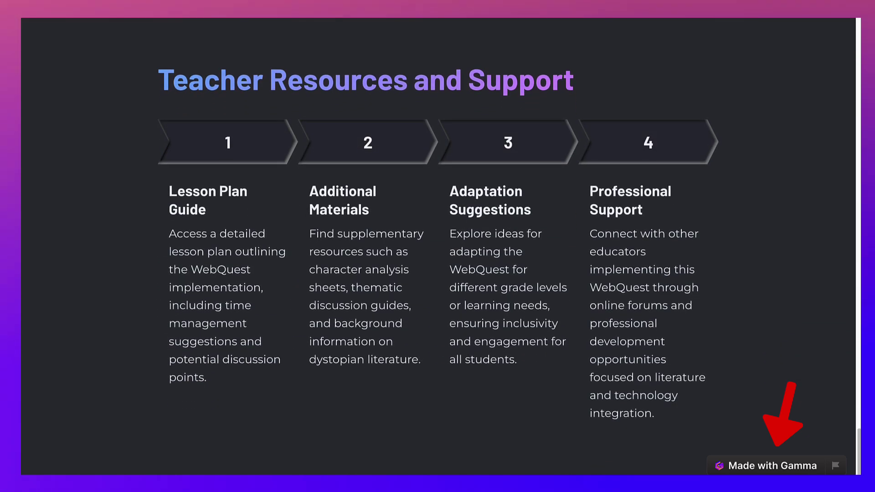
pyautogui.scroll(15, 437, 246)
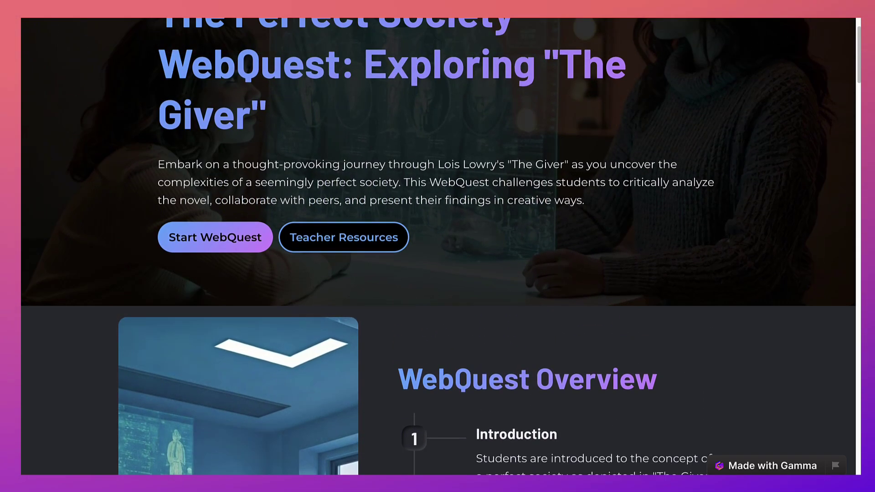
pyautogui.scroll(3, 437, 246)
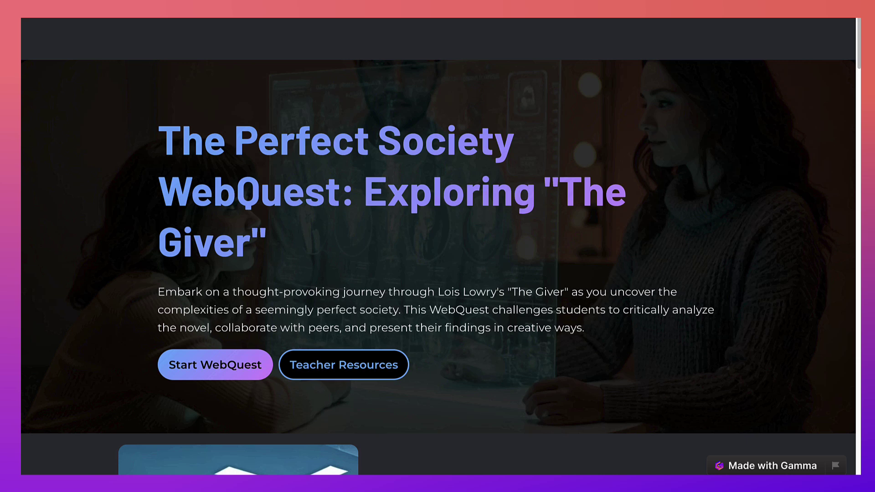